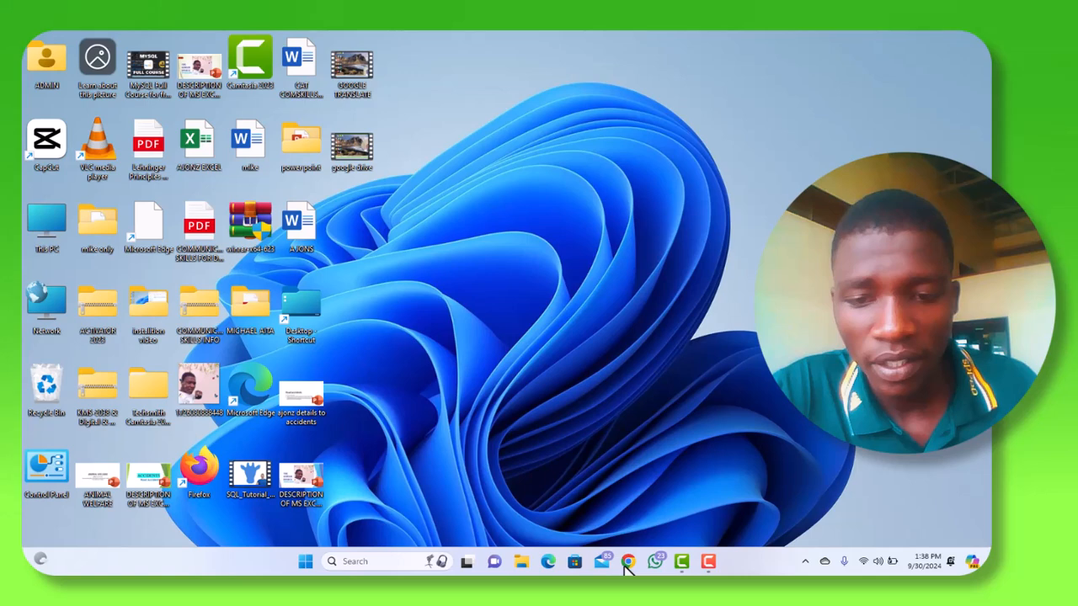
Open Google Chrome on a new tab page.
left_click(628, 562)
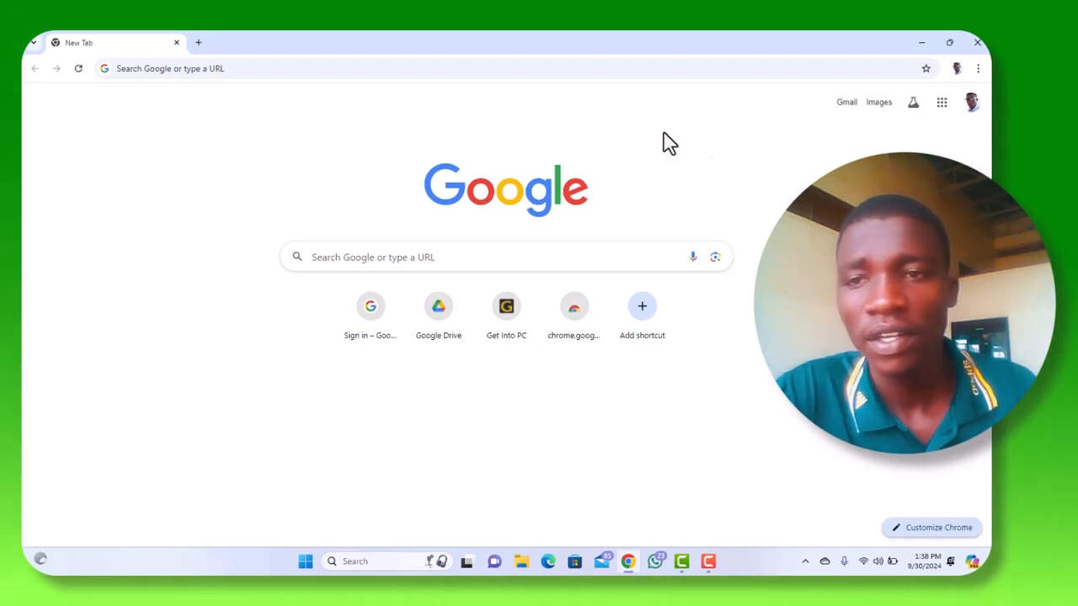
left_click(922, 44)
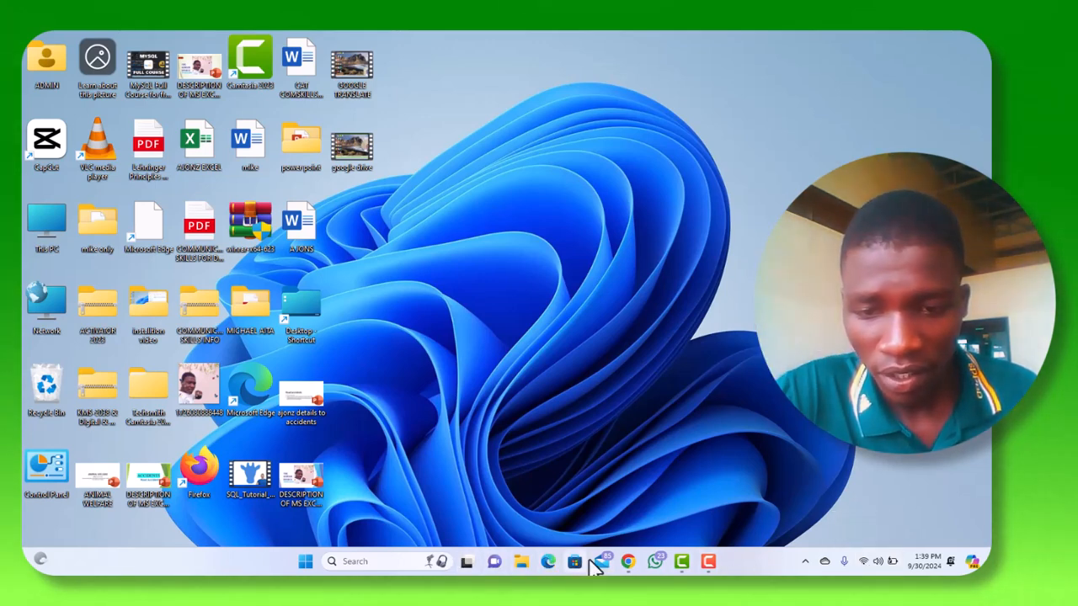
mouse_move(627, 566)
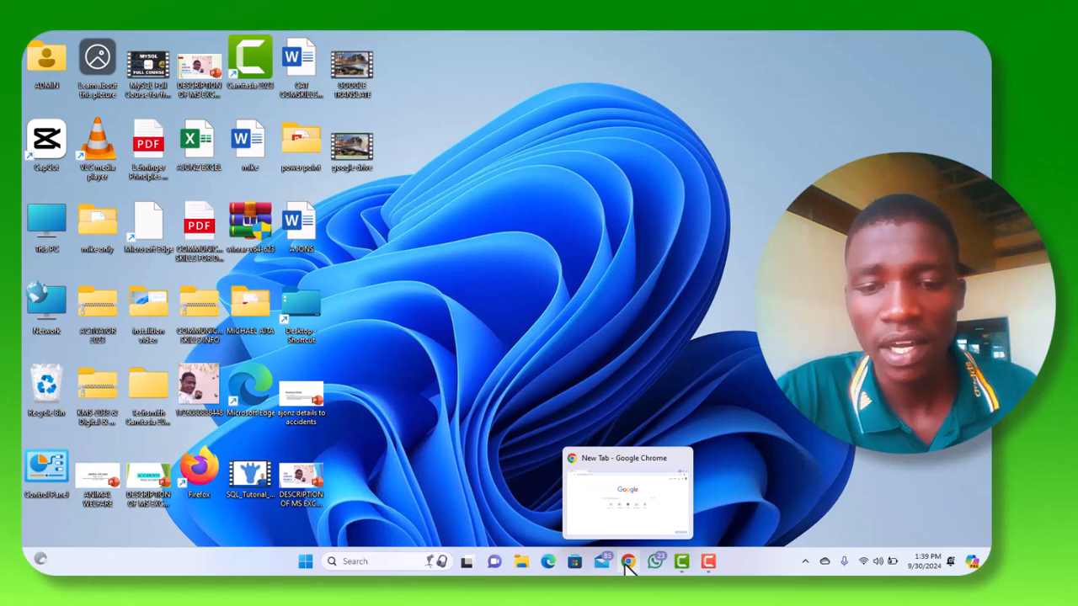
left_click(627, 562)
left_click(627, 562)
left_click(627, 563)
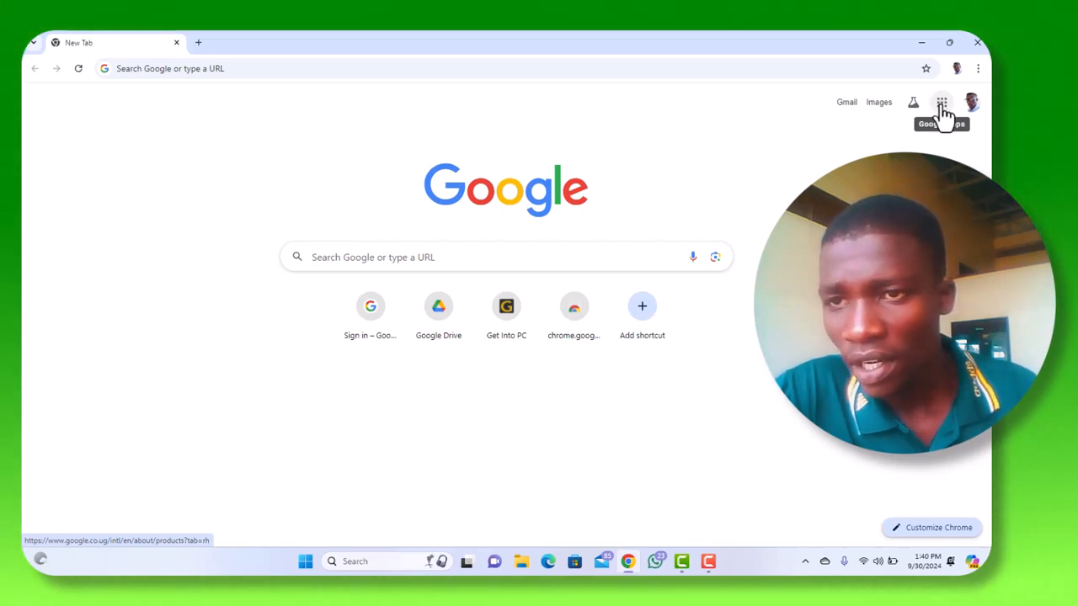
Open Google Drive from the list of Google apps.
left_click(942, 104)
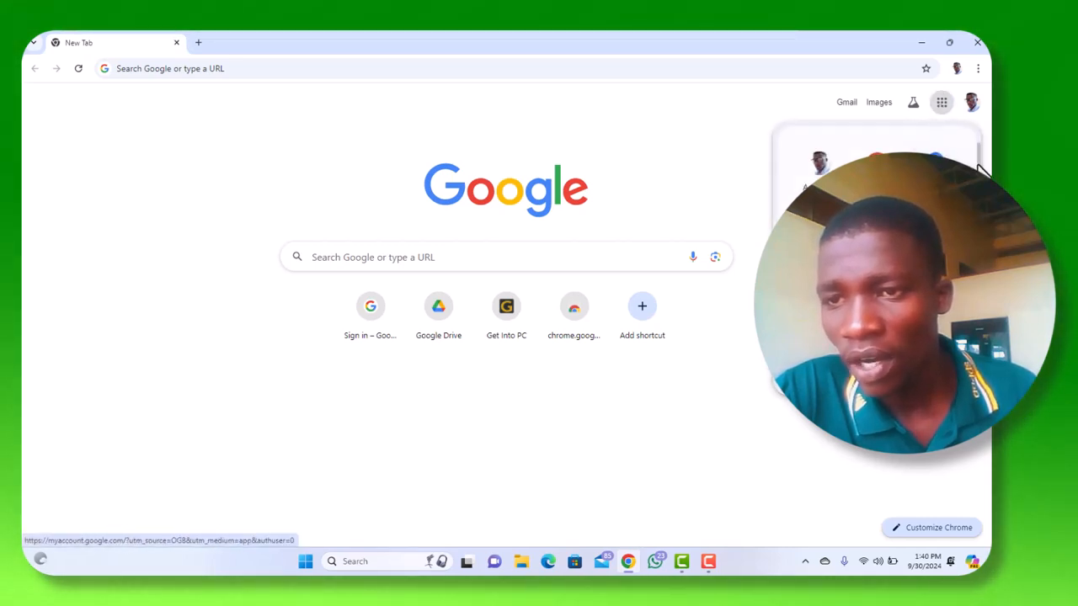
scroll(875, 169, "down", 2)
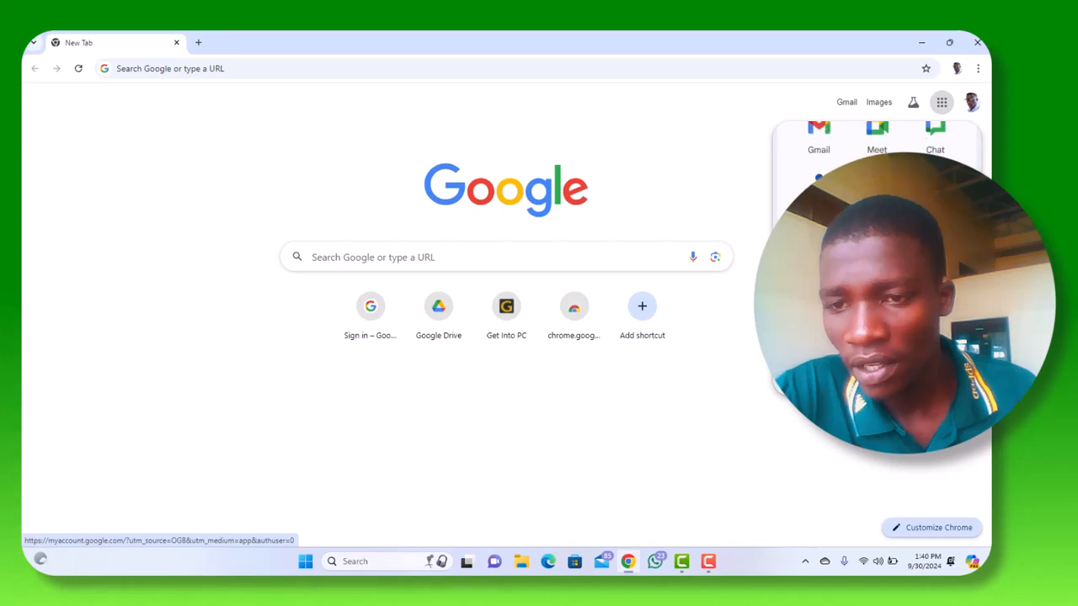
scroll(875, 176, "up", 7)
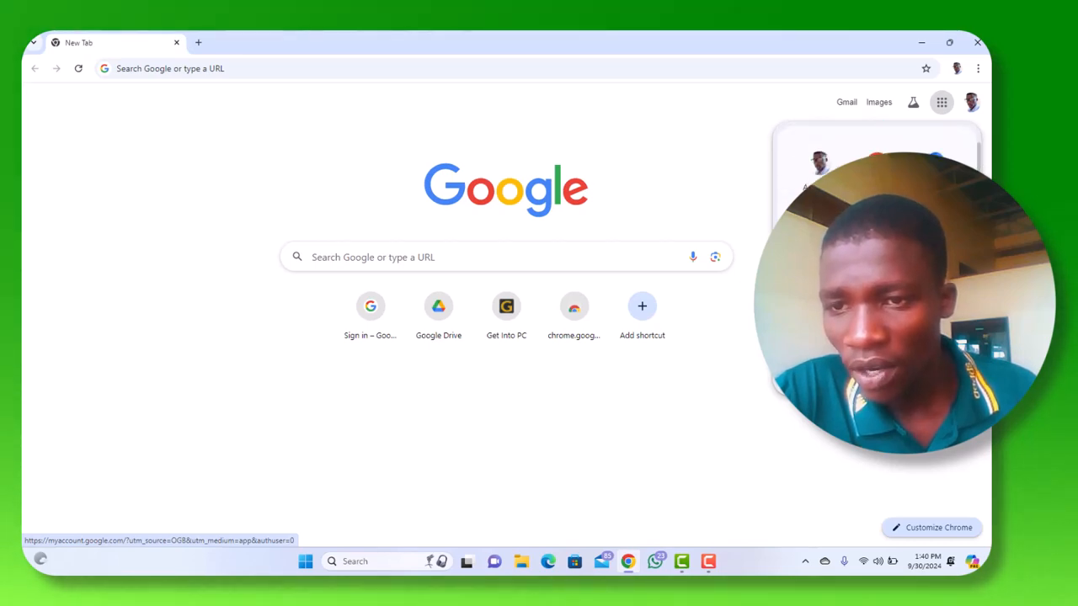
scroll(876, 177, "down", 2)
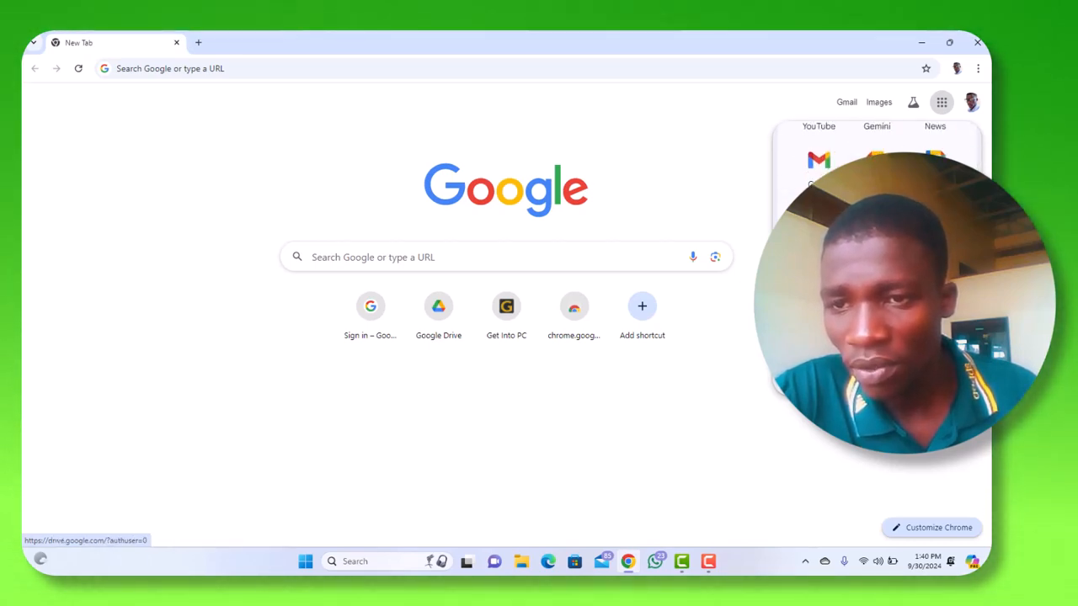
left_click(877, 222)
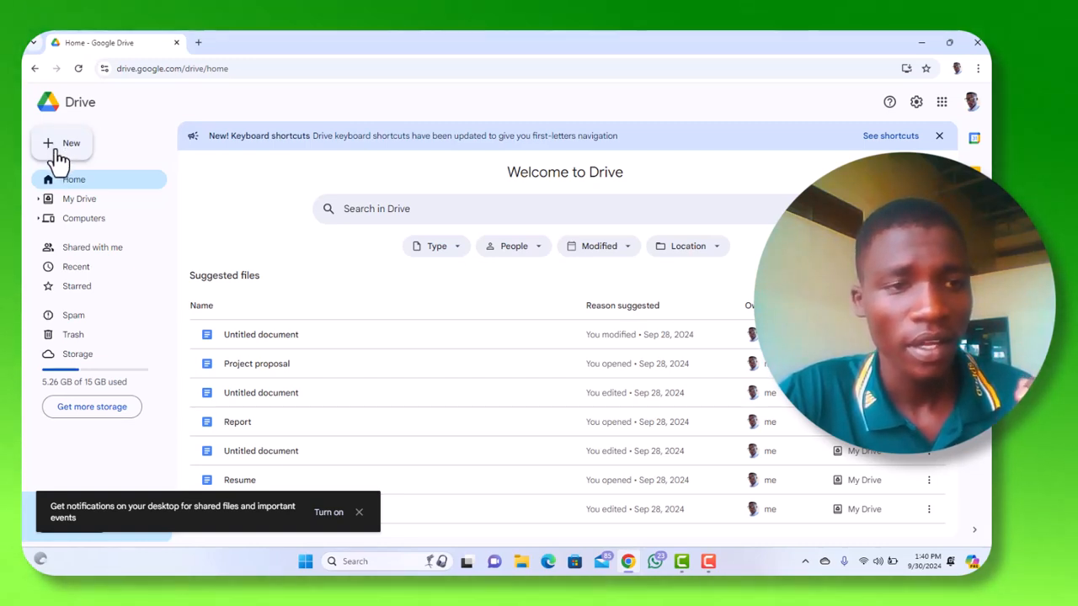
Create a blank Google Sheets spreadsheet from Drive and close it again.
left_click(65, 149)
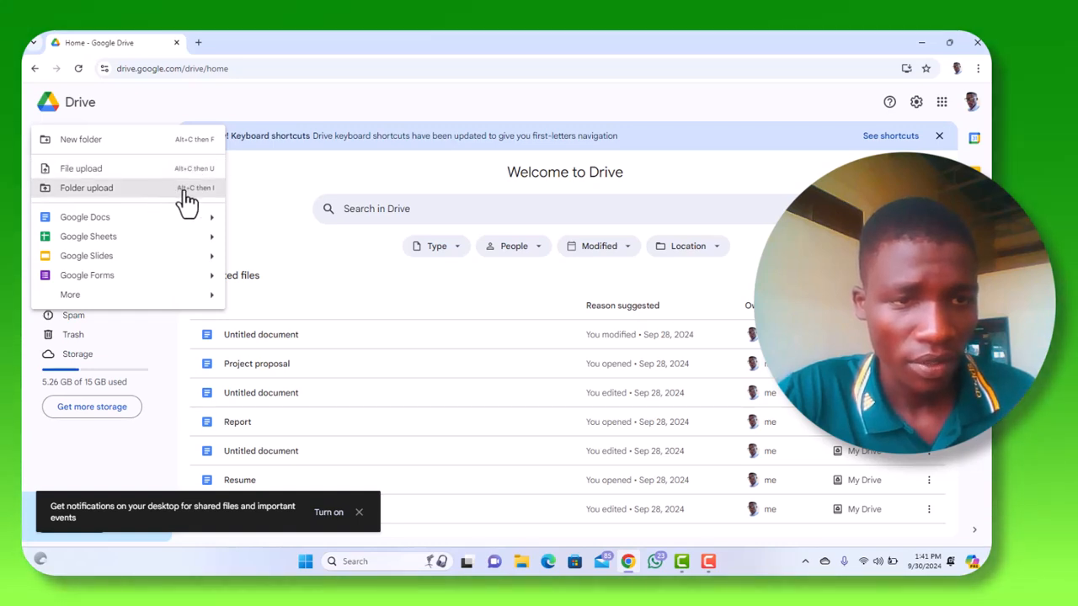
left_click(214, 226)
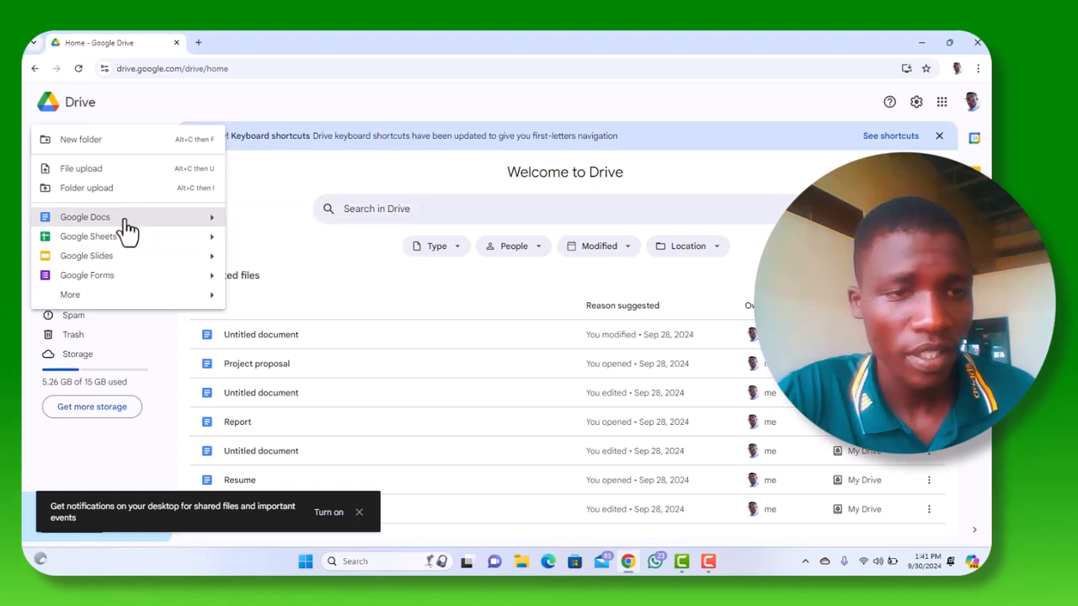
left_click(211, 232)
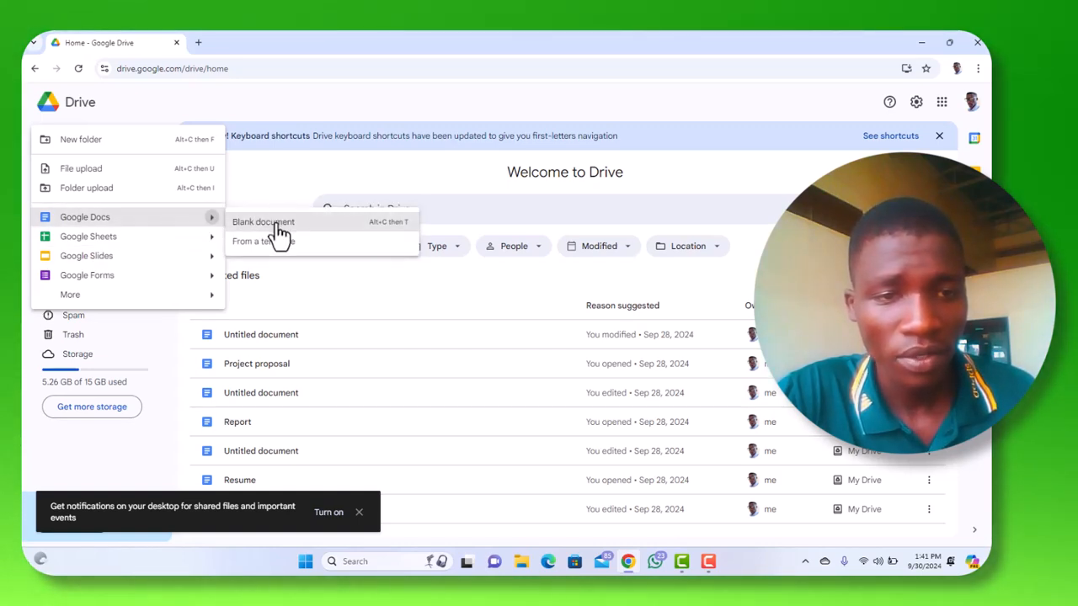
mouse_move(229, 241)
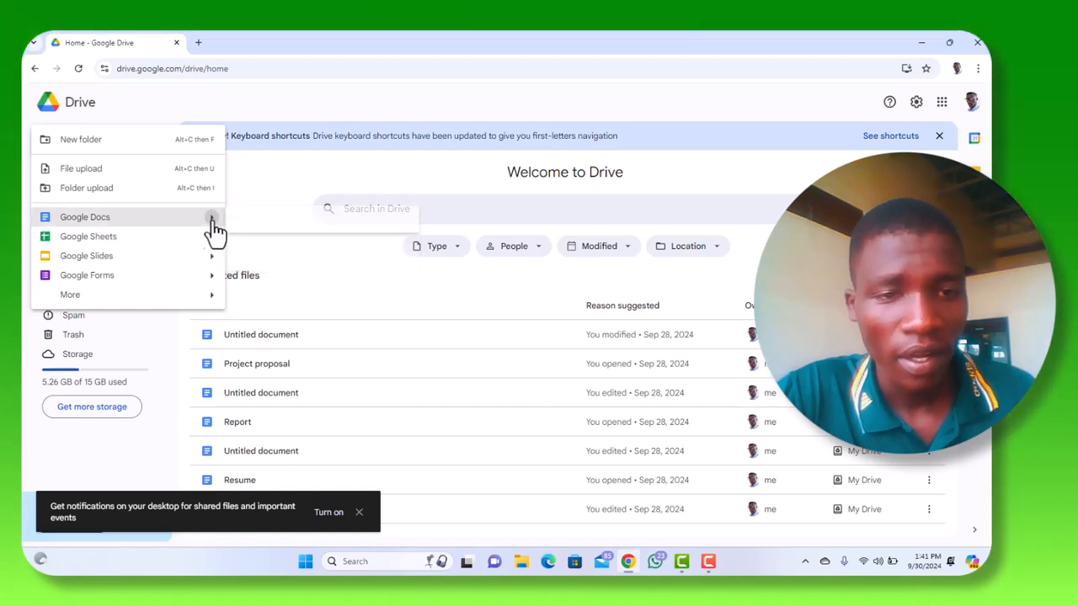
mouse_move(210, 221)
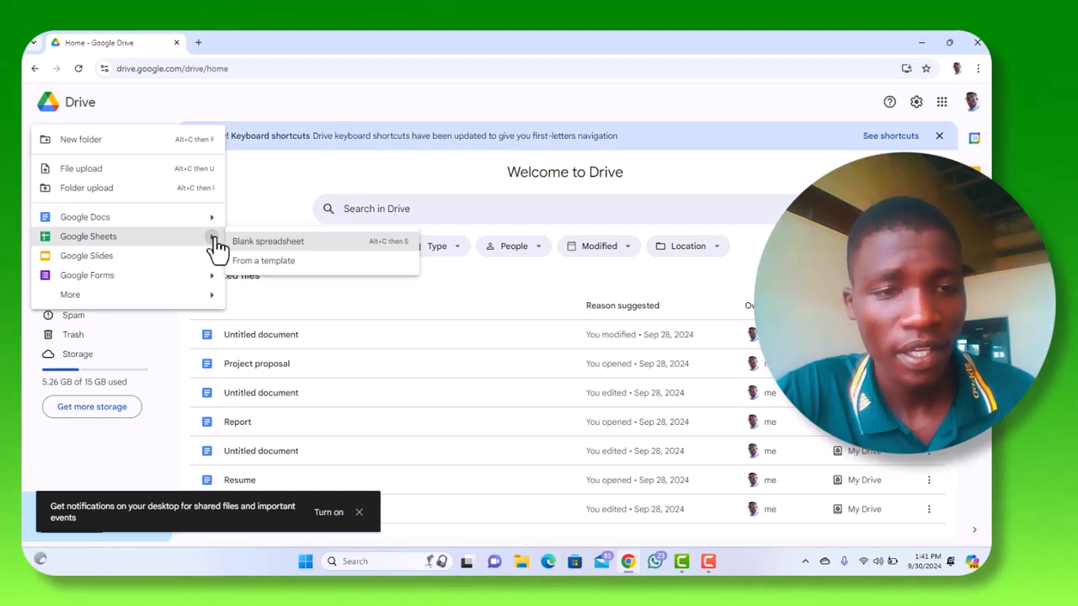
left_click(267, 250)
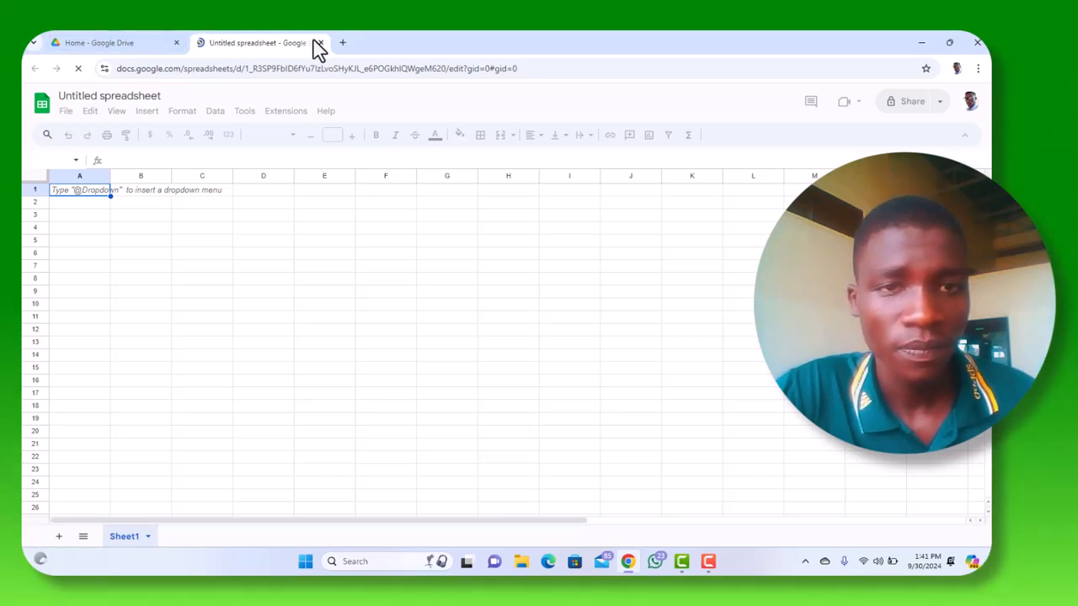
left_click(320, 42)
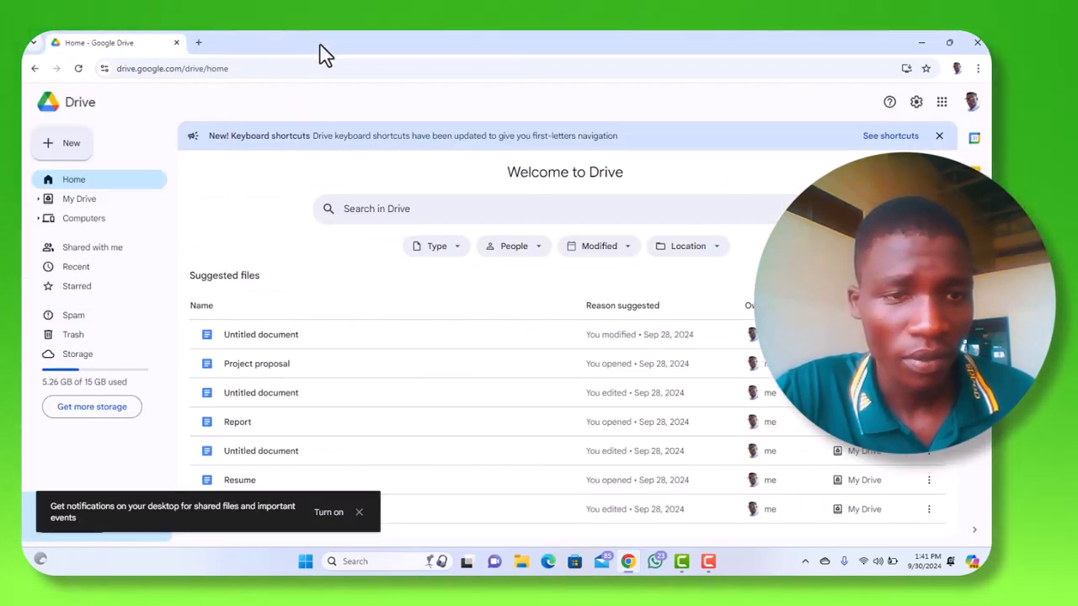
left_click(61, 155)
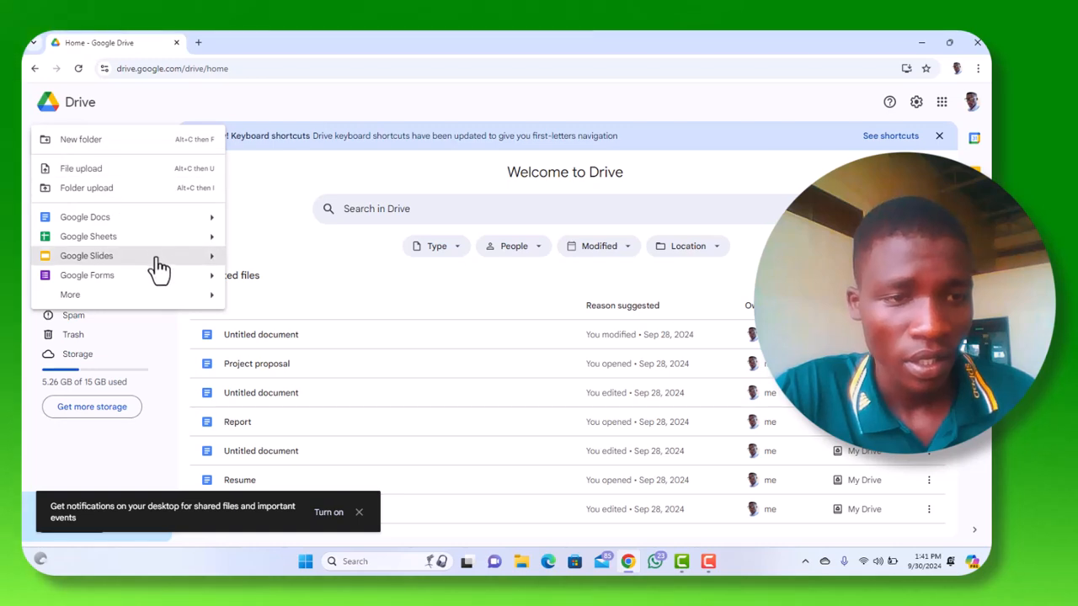
mouse_move(212, 265)
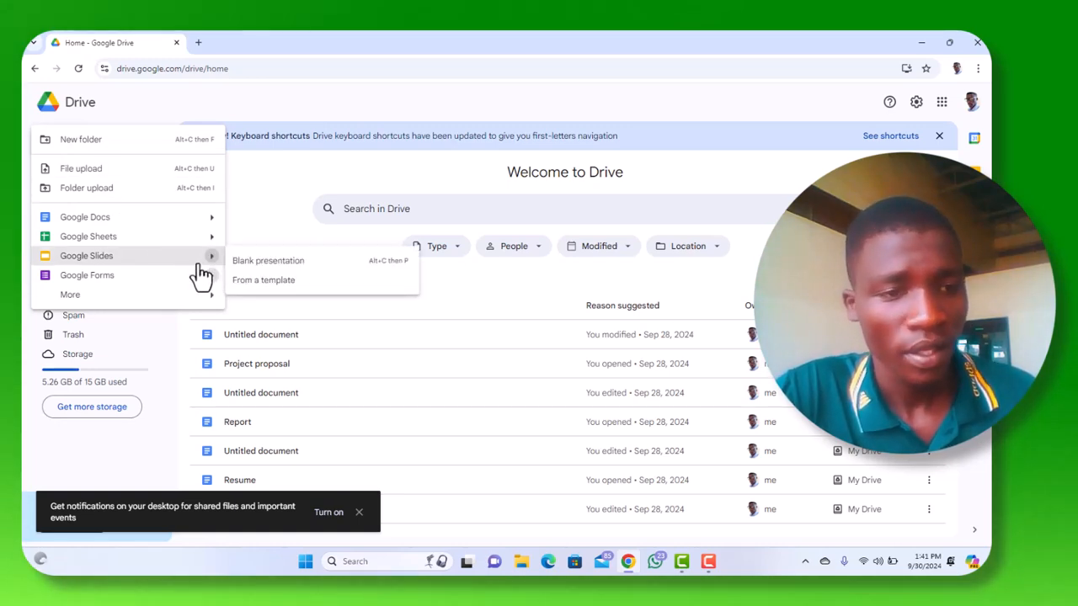
mouse_move(210, 284)
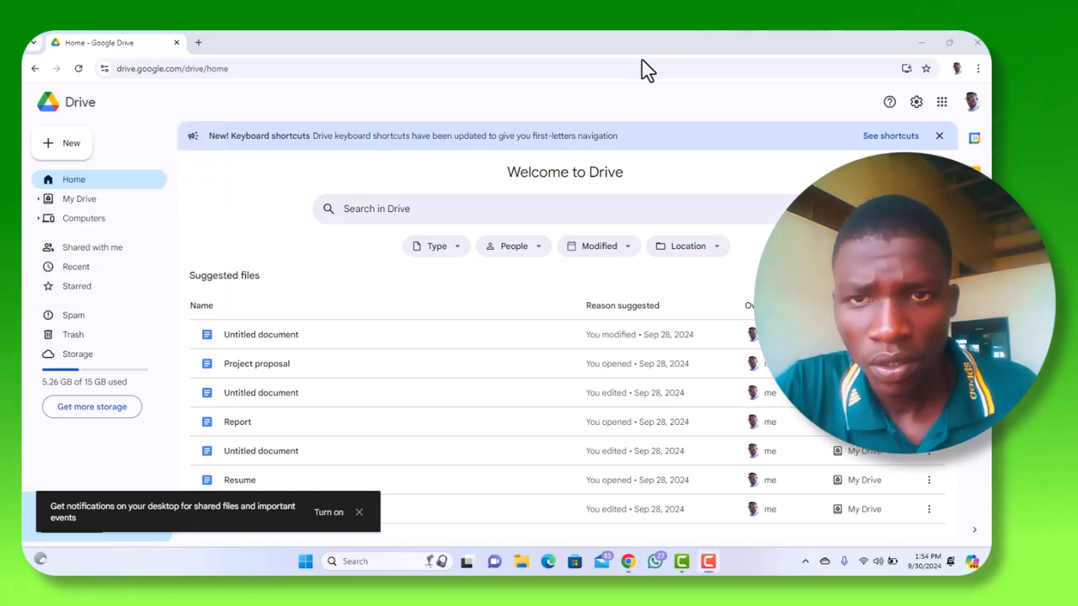
Open the Google Forms template gallery from Drive and close it again.
left_click(63, 148)
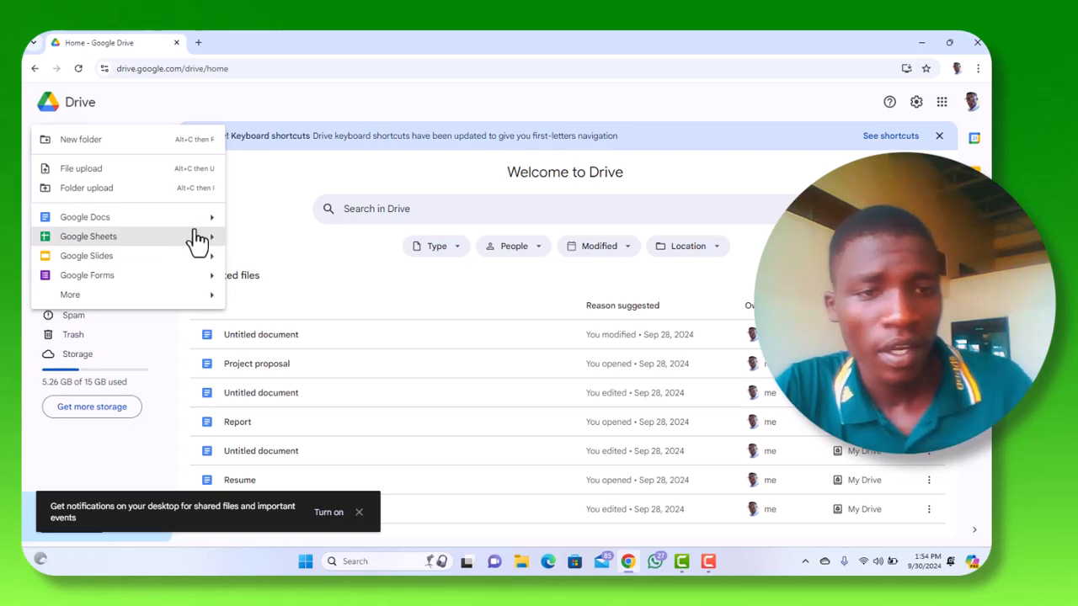
mouse_move(213, 283)
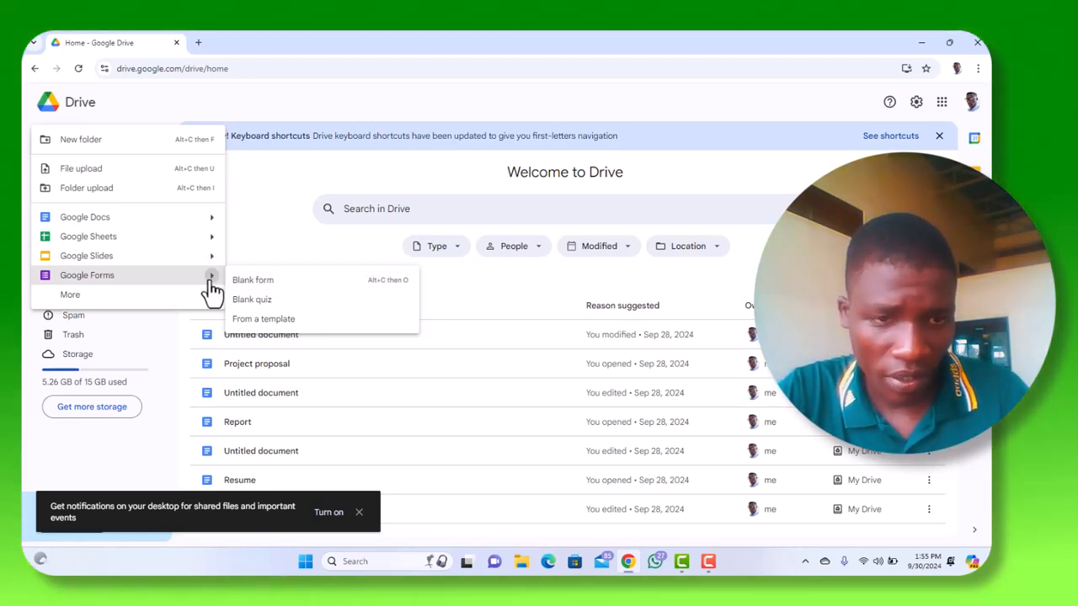
left_click(284, 320)
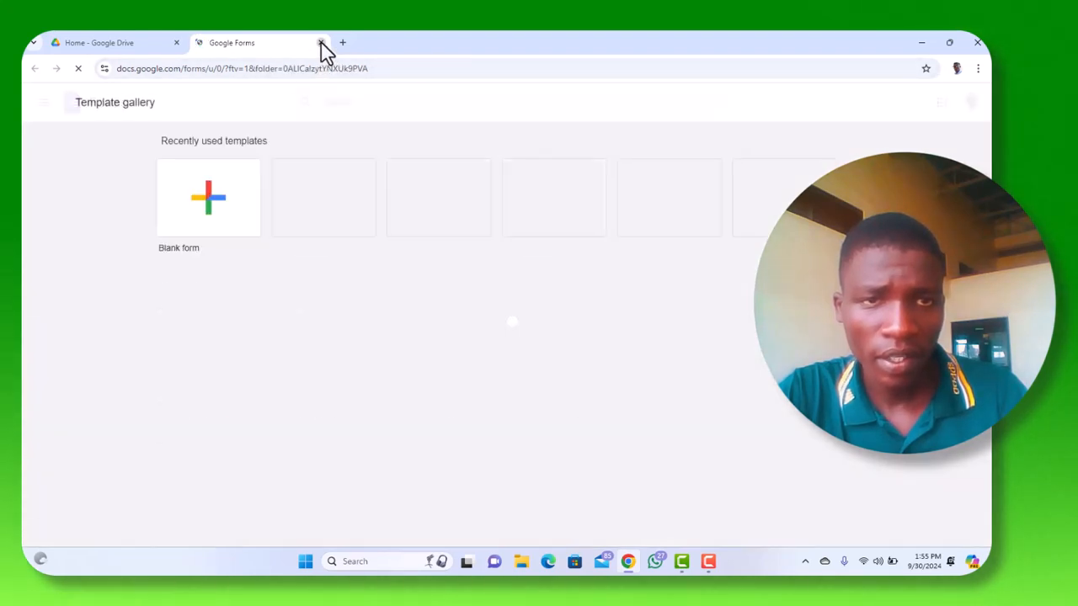
left_click(321, 42)
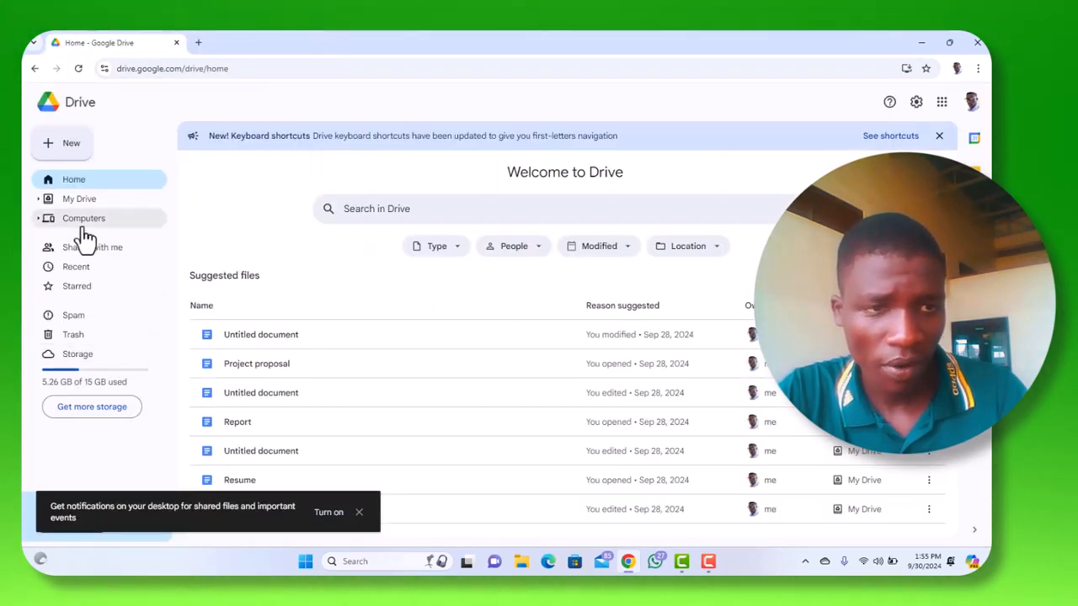
Create a blank Google Form from Drive and dismiss the tip about text styling.
left_click(73, 150)
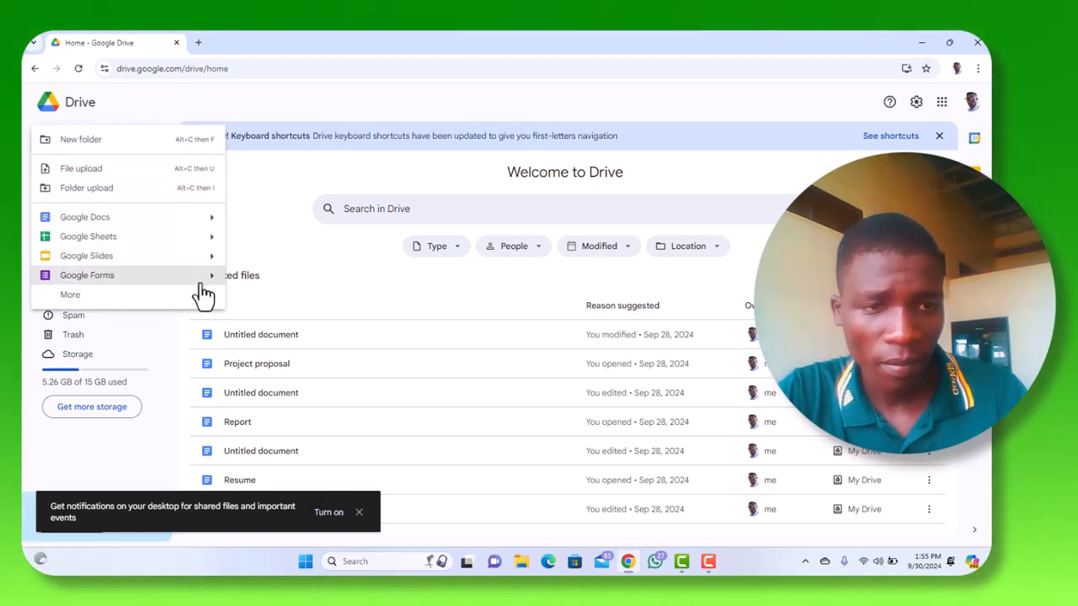
mouse_move(212, 278)
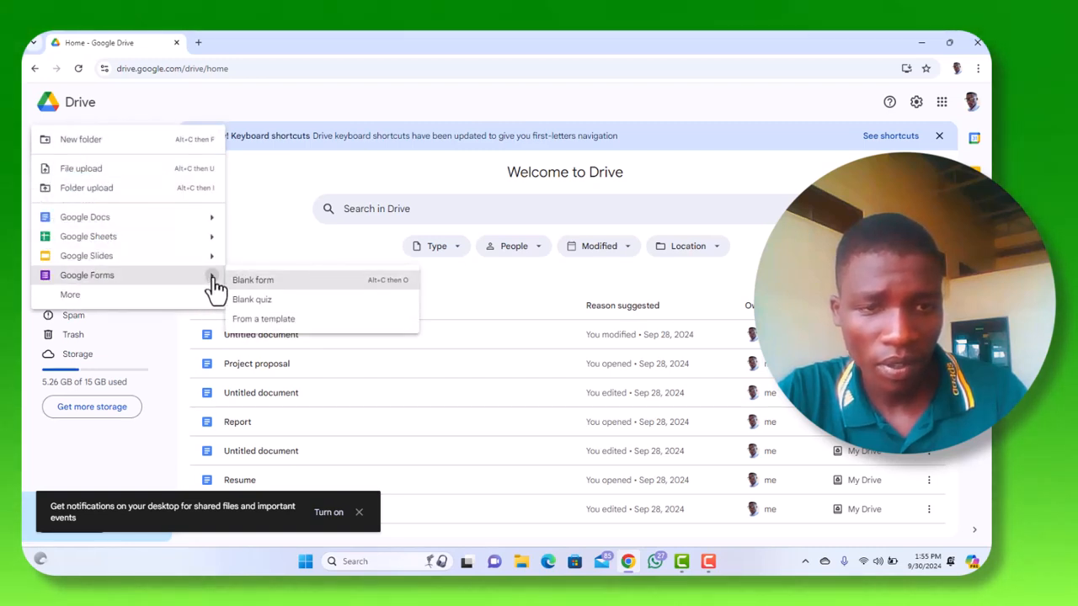
left_click(278, 293)
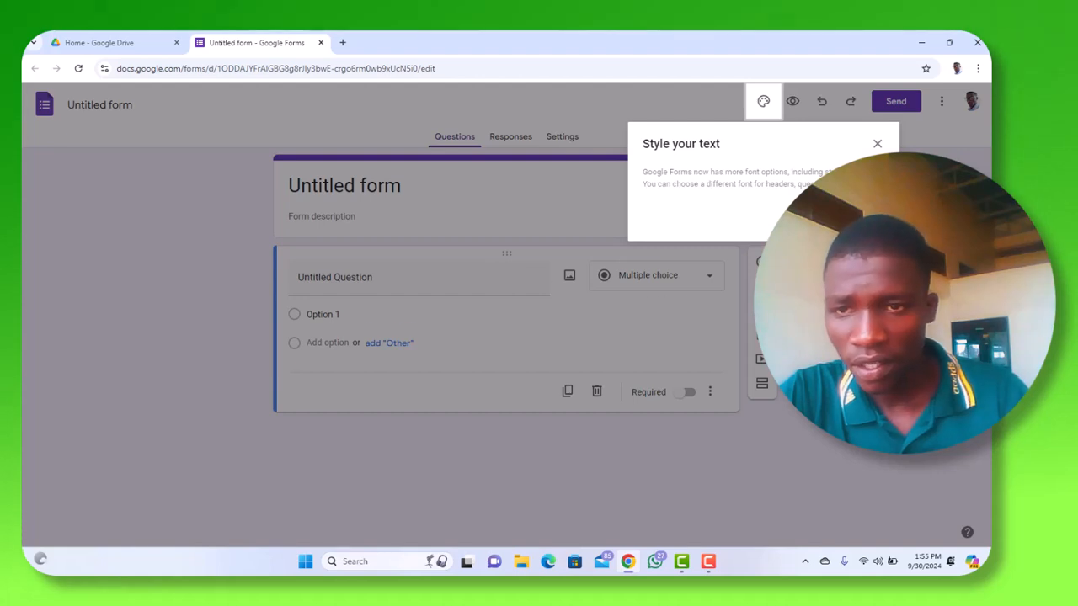
left_click(877, 144)
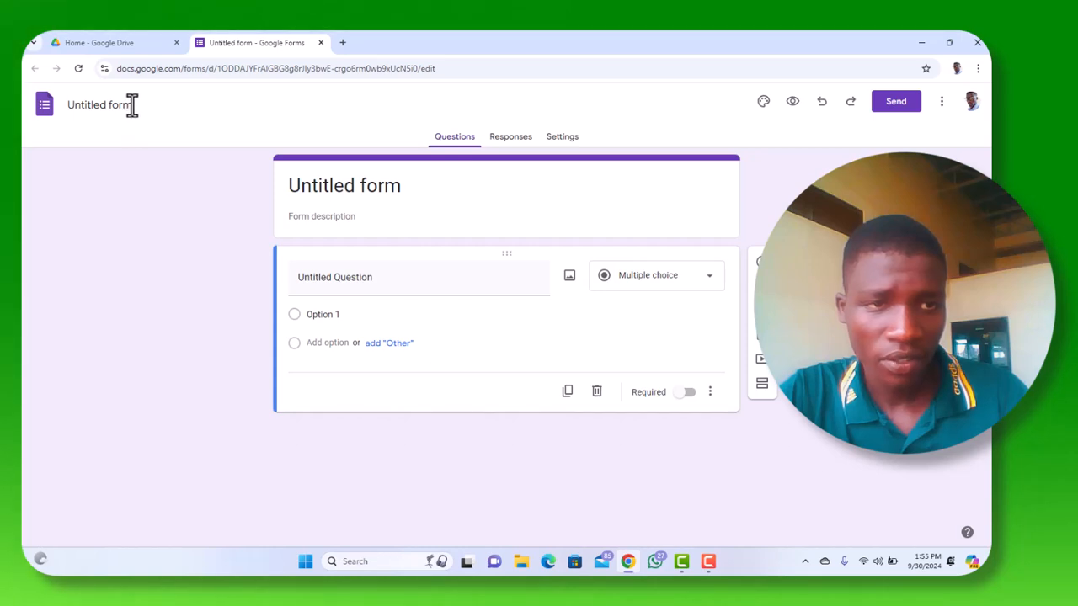
Replace the form's title with "AJONZ ACADEMY S.S" and set the description to "Applicant's details".
left_click(399, 190)
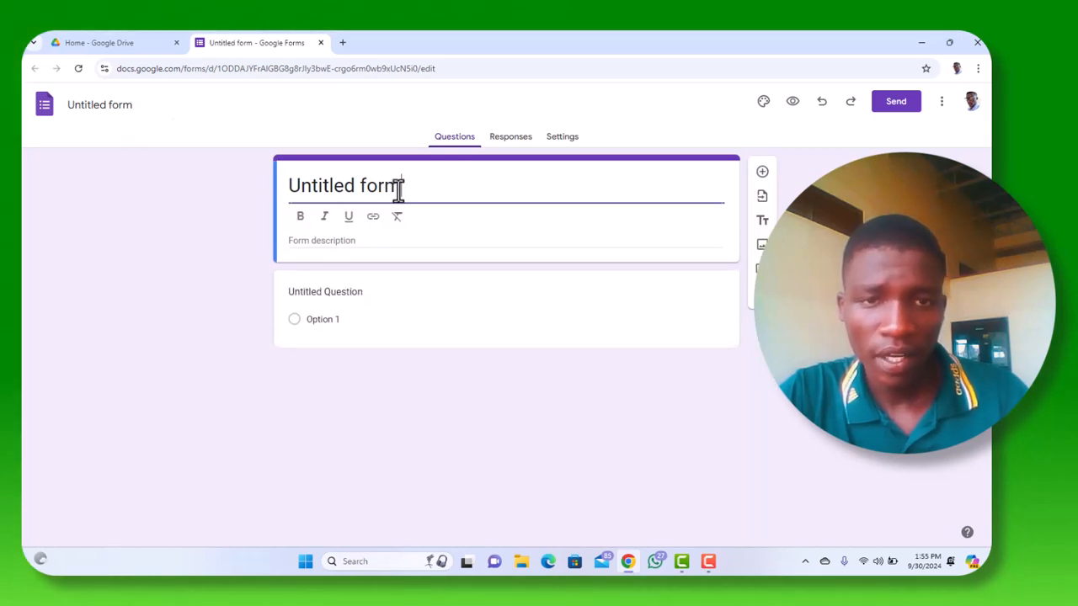
key("shift+Left")
key("shift+Left")
key("shift+Left")
key("shift+Left")
key("shift+Left")
key("shift+Left")
key("shift+Left")
key("shift+Left")
key("shift+Left")
key("shift+Left")
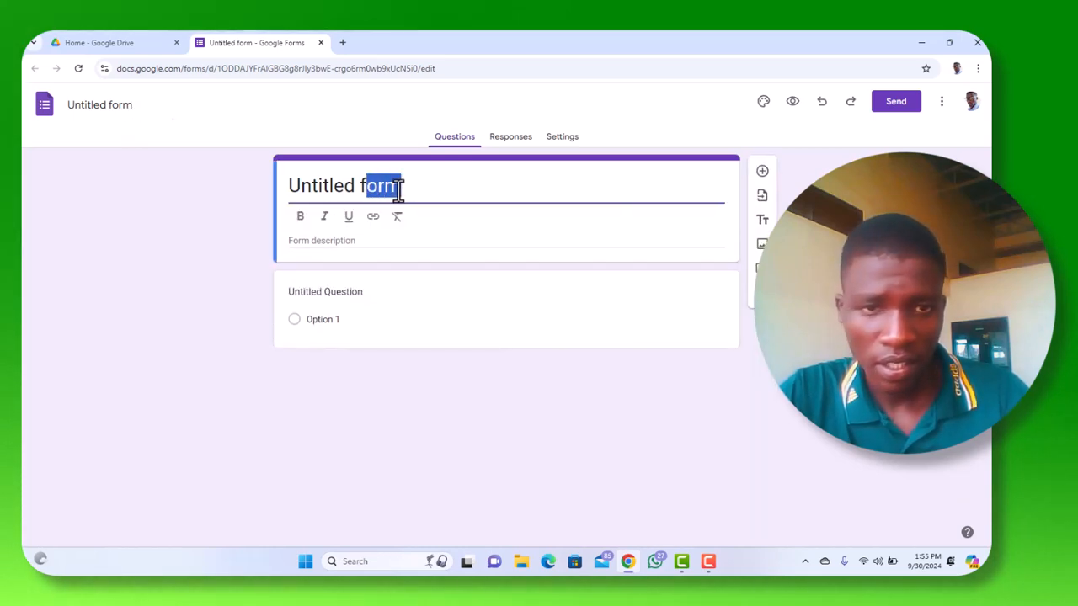
key("shift+Left")
key("shift+Left")
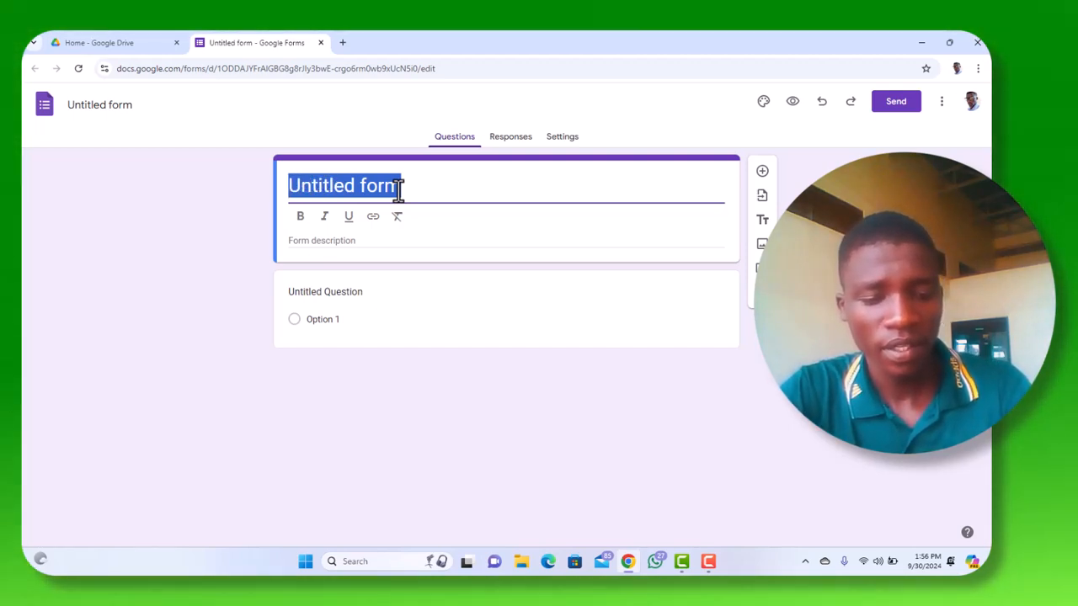
type("AJONZ")
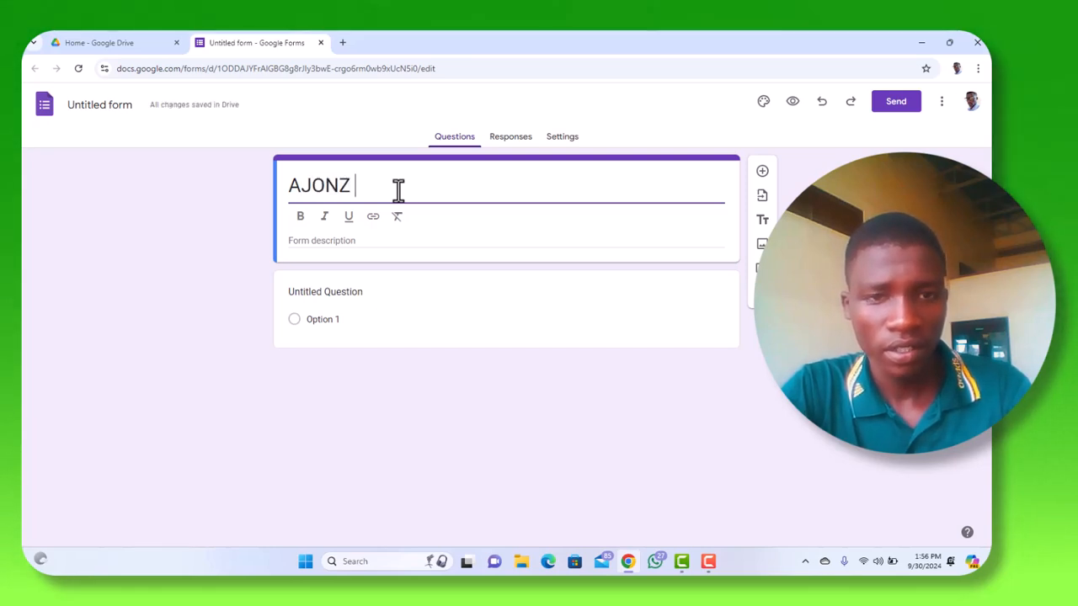
type(" SCH")
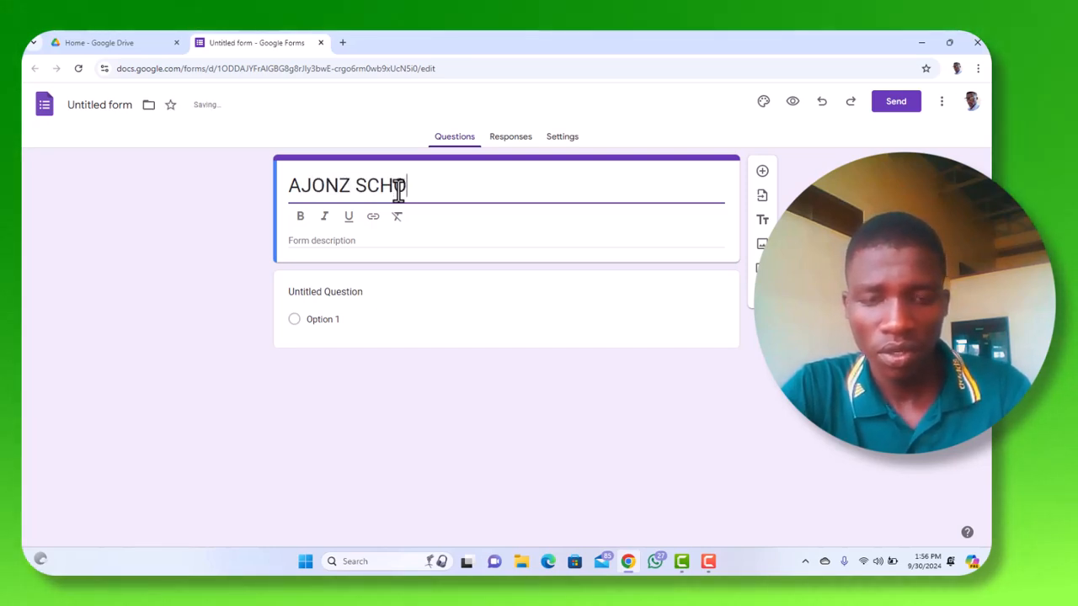
type("OOL")
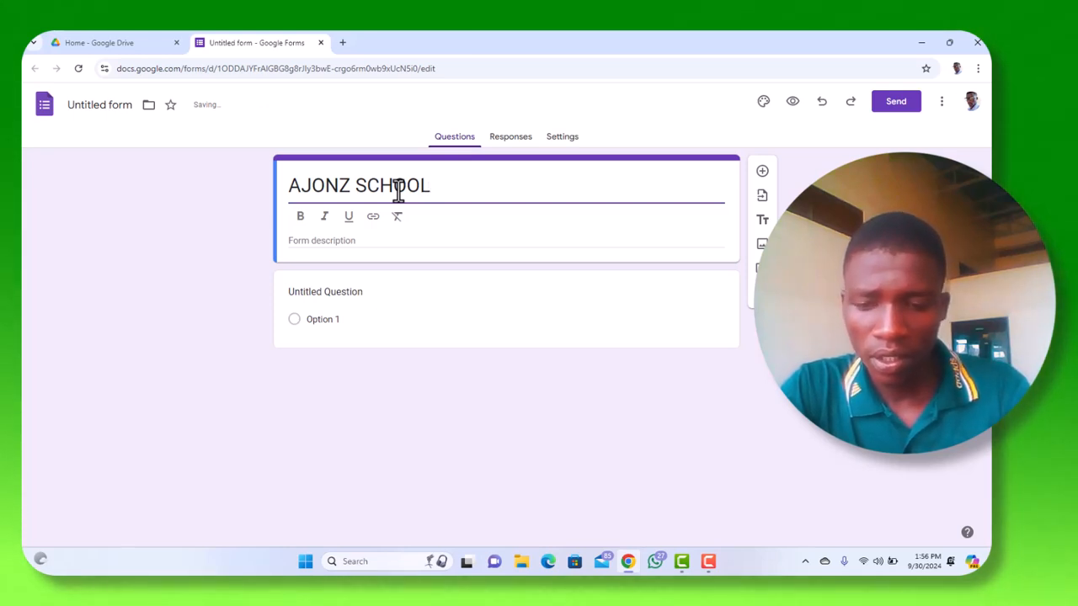
key("BackSpace")
key("BackSpace")
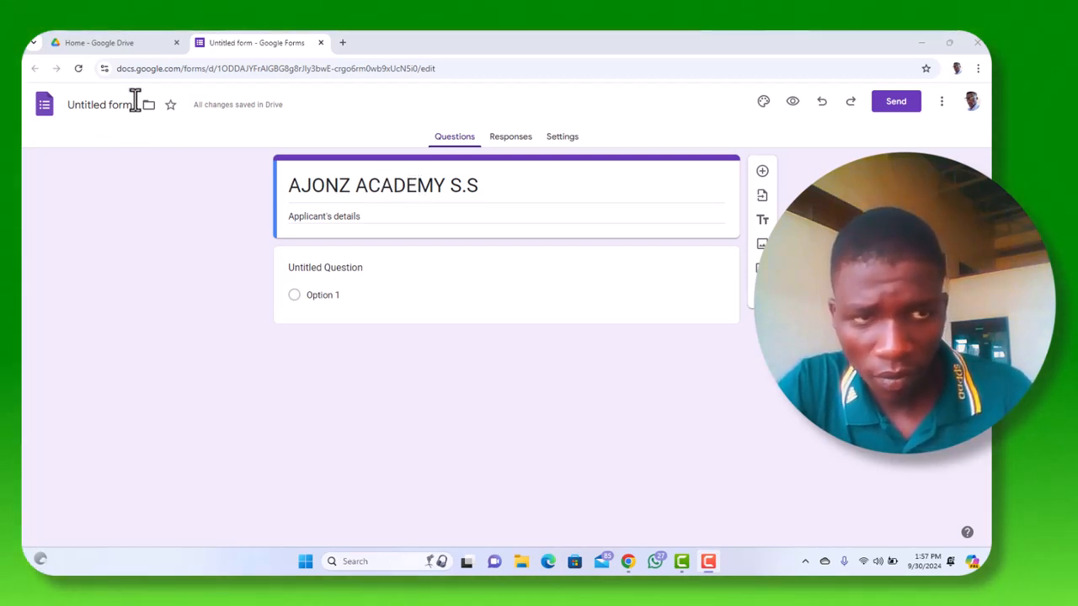
left_click(471, 199)
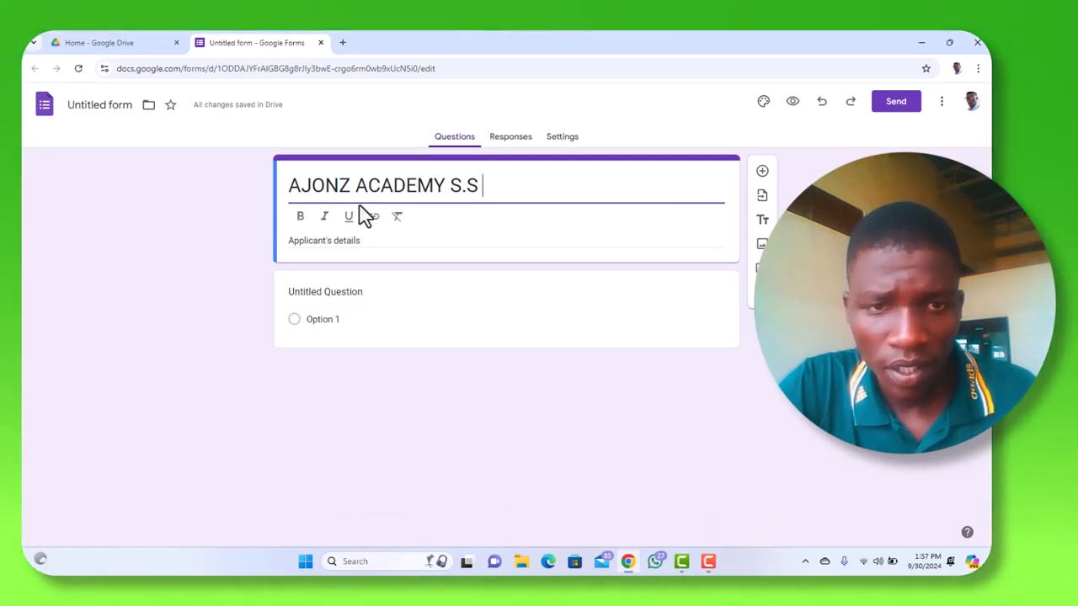
triple_click(341, 241)
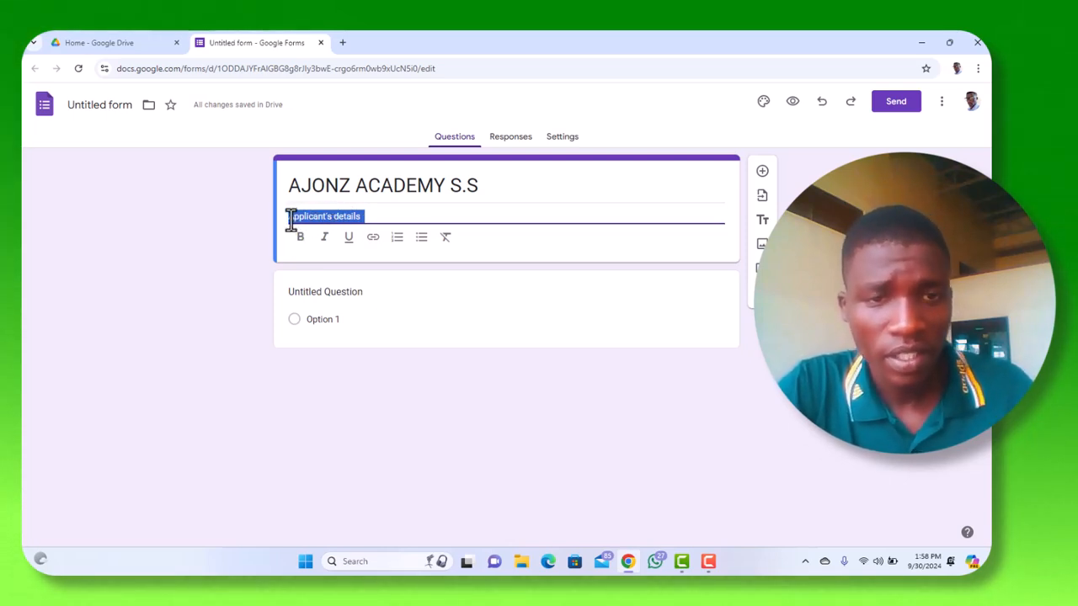
left_click(363, 215)
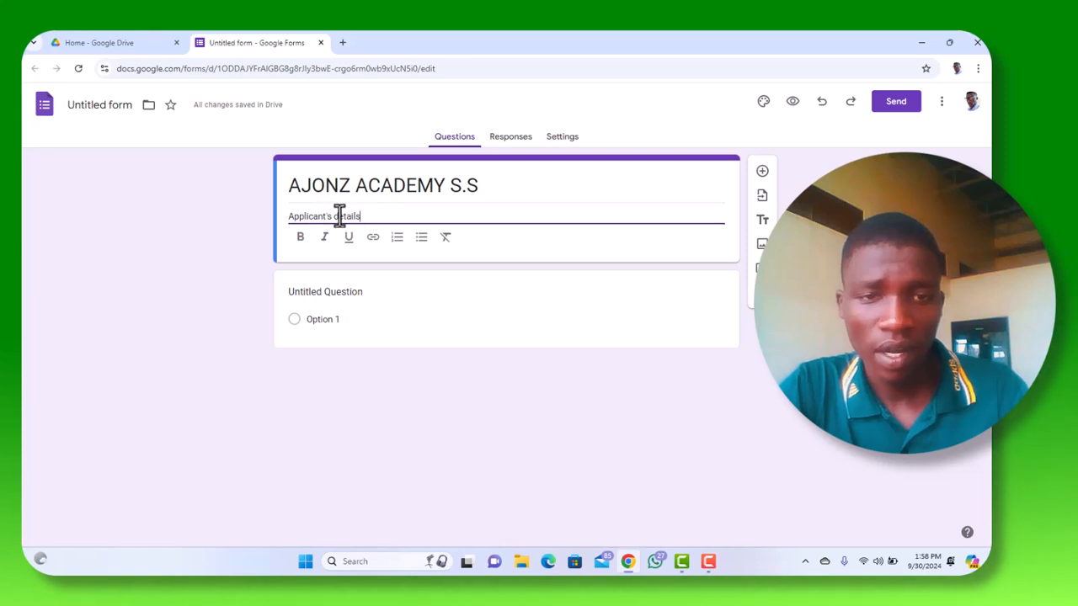
Replace the first question's placeholder title with "Full Names:".
left_click(358, 292)
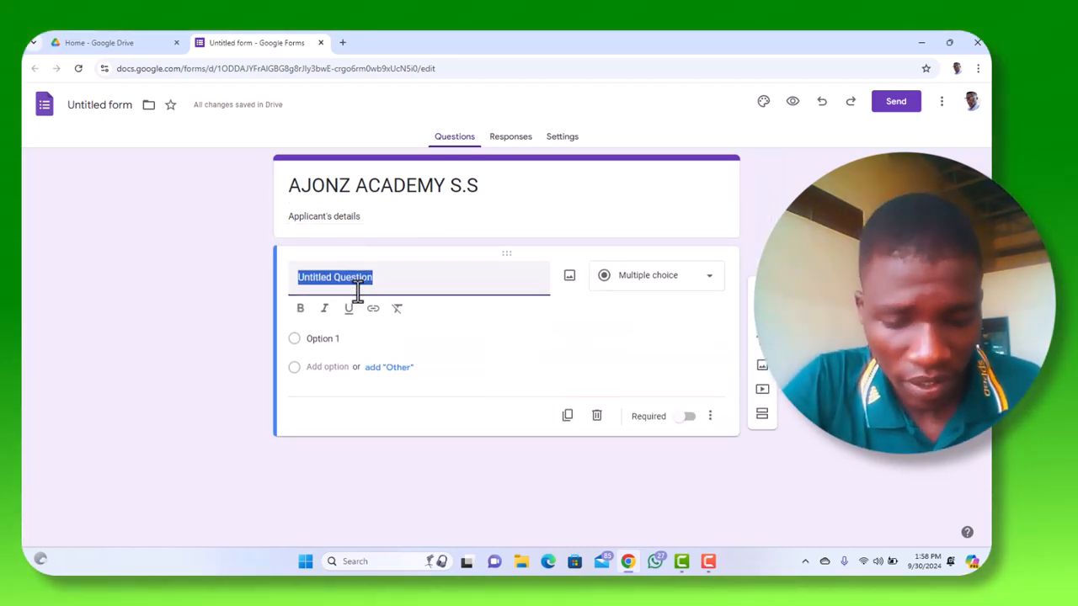
type("f")
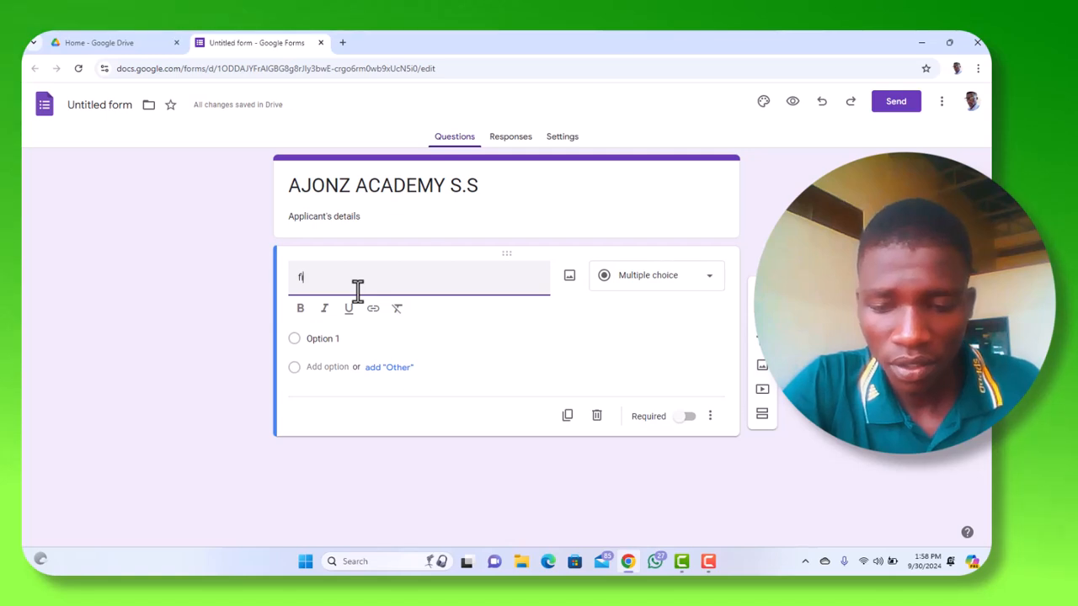
type("ull name")
key("BackSpace")
key("BackSpace")
type("s")
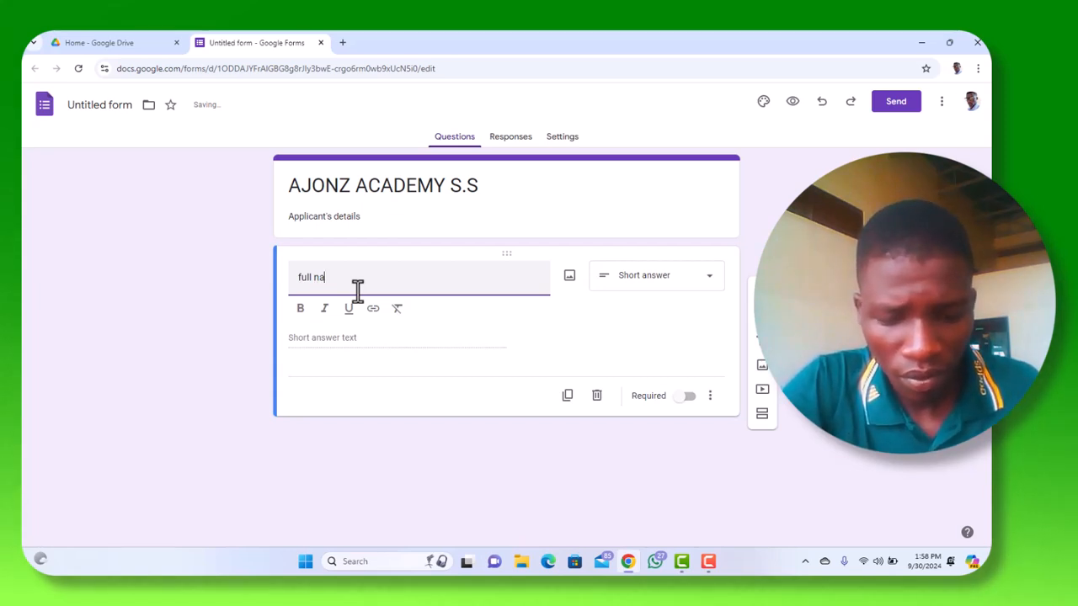
type("m")
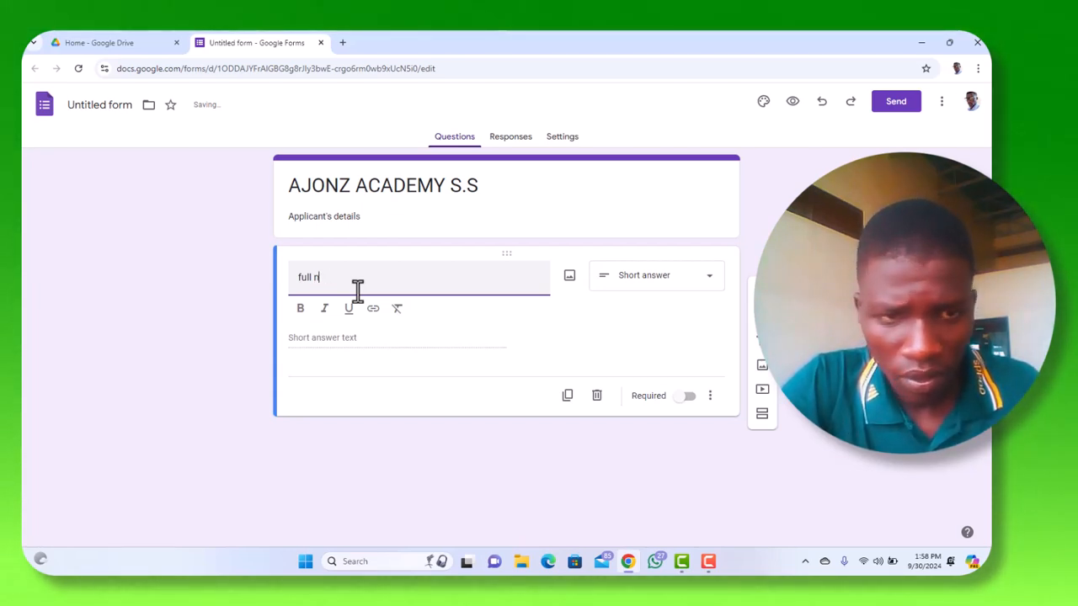
key("BackSpace")
key("BackSpace")
key("BackSpace")
key("BackSpace")
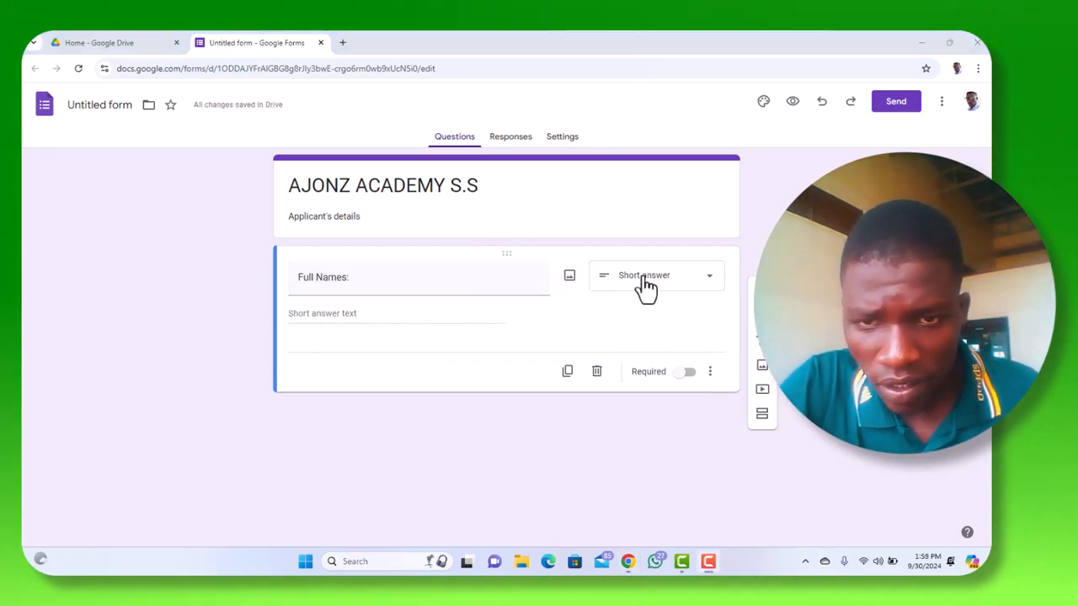
Choose Short answer as the answer type of the Full Names question and make it required.
left_click(710, 284)
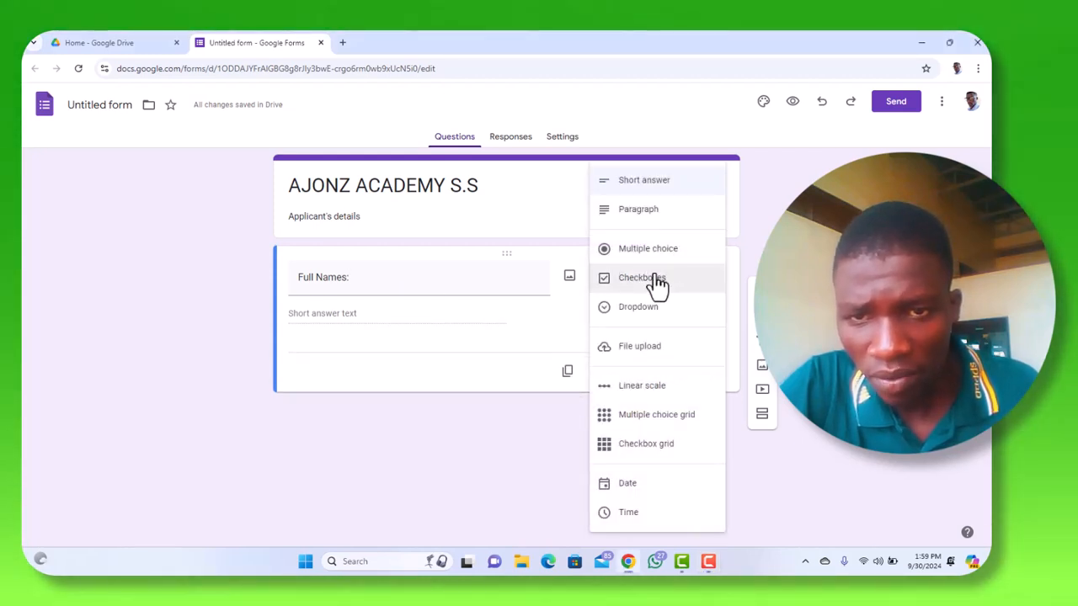
left_click(652, 187)
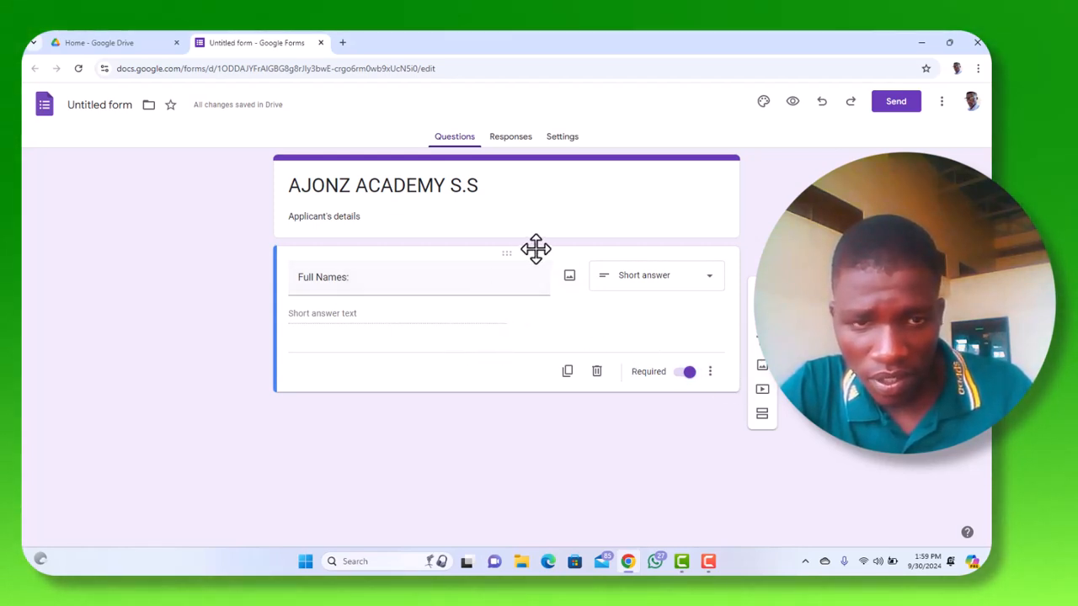
triple_click(345, 281)
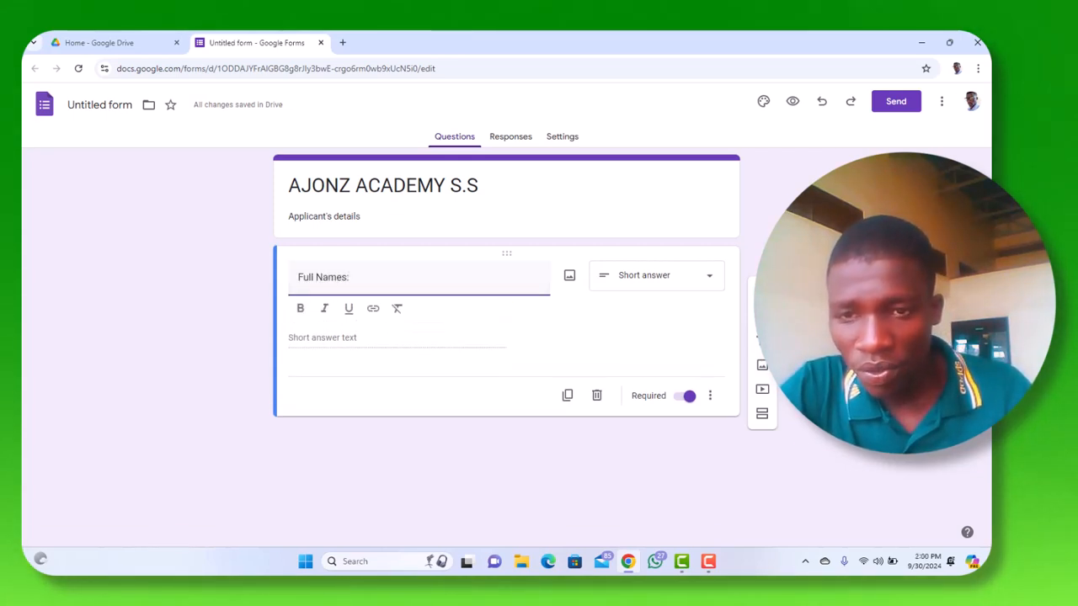
Add required short-answer questions titled "Email", "Home address" and "Phone Contact" below the Full Names question.
left_click(762, 291)
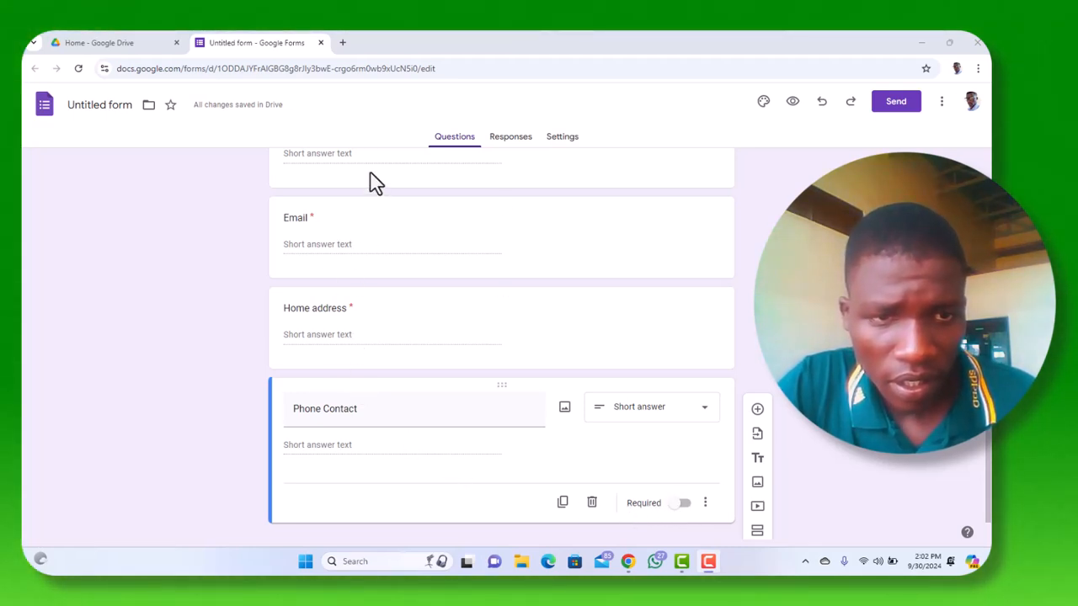
left_click(679, 505)
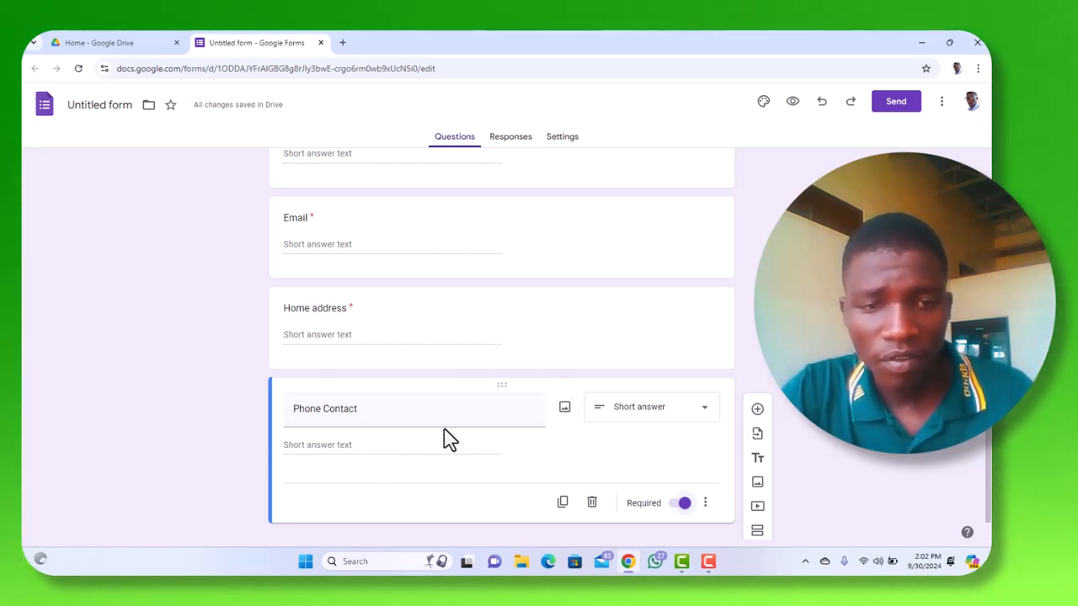
Add a required multiple-choice question "Highest Level of Education" with the options BACHELORS, ADVANCED LEVEL and ORDINARY LEVEL after Phone Contact.
left_click(757, 411)
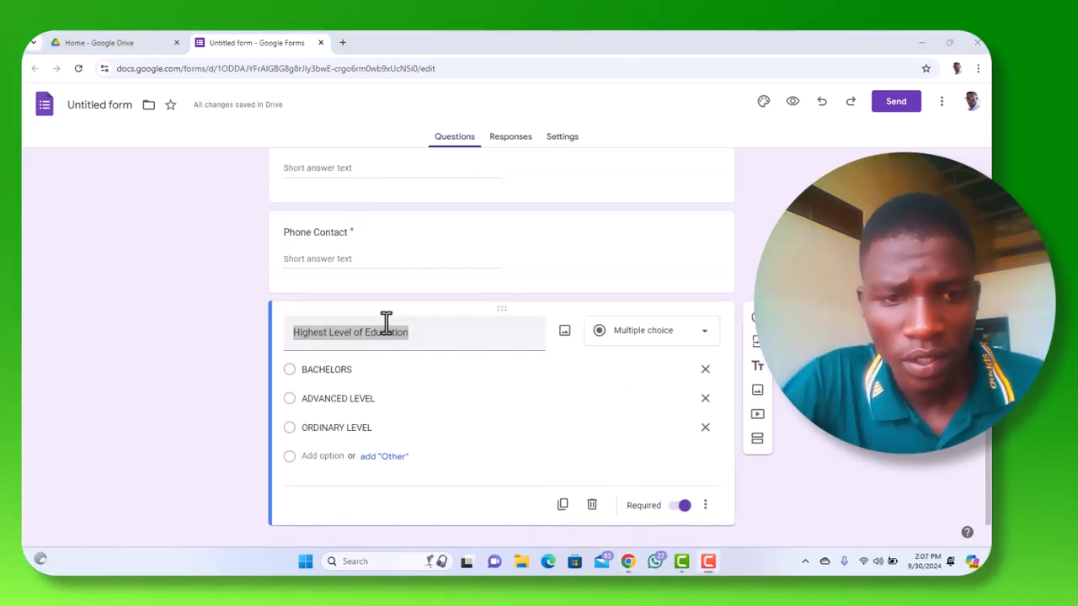
triple_click(339, 344)
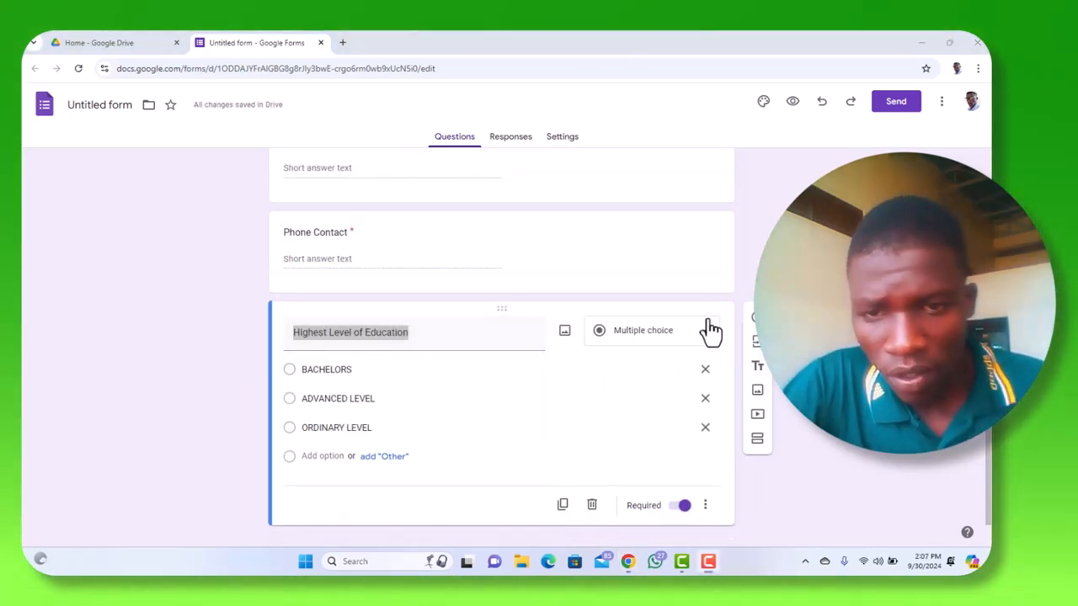
left_click(699, 337)
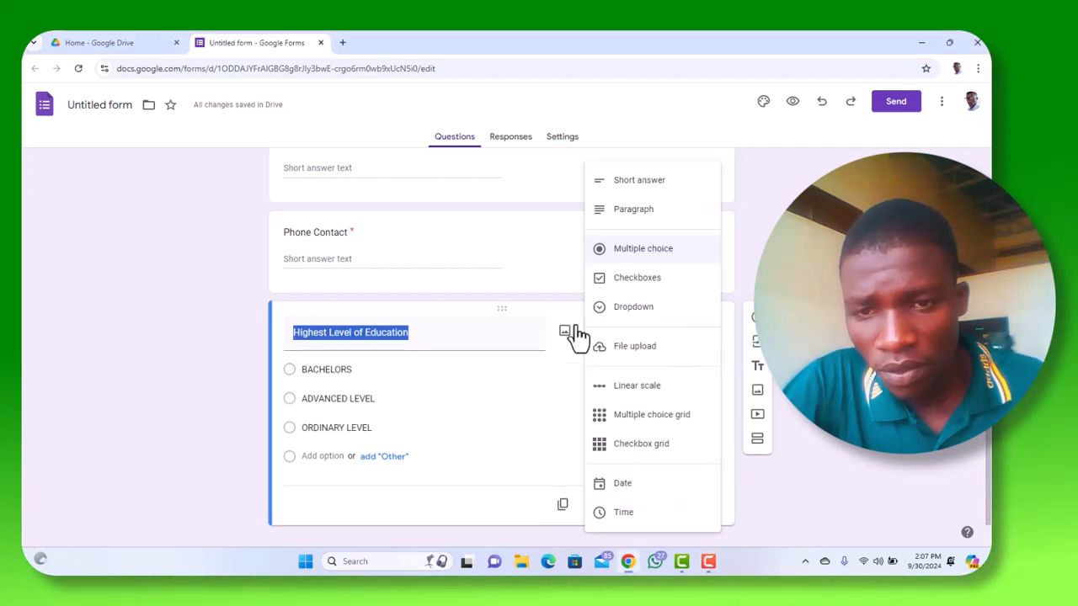
left_click(645, 257)
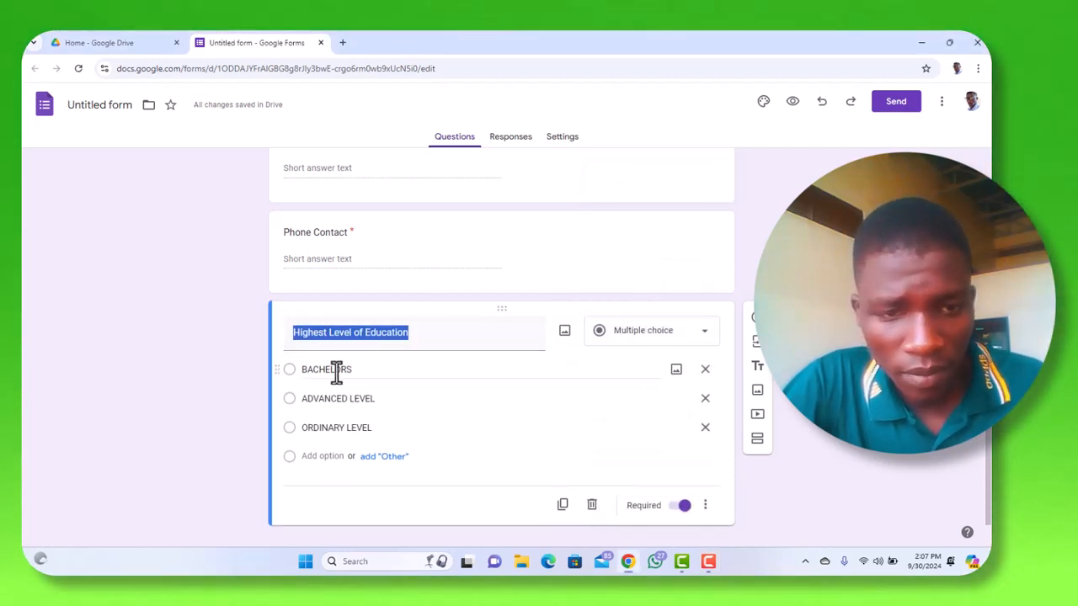
left_click(348, 370)
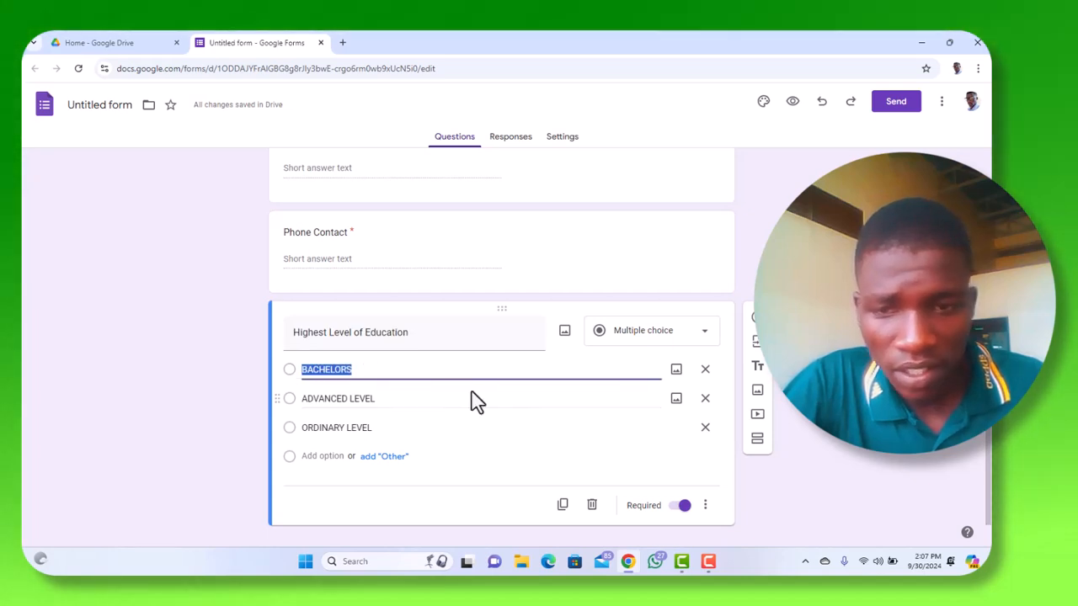
left_click(319, 399)
left_click(322, 437)
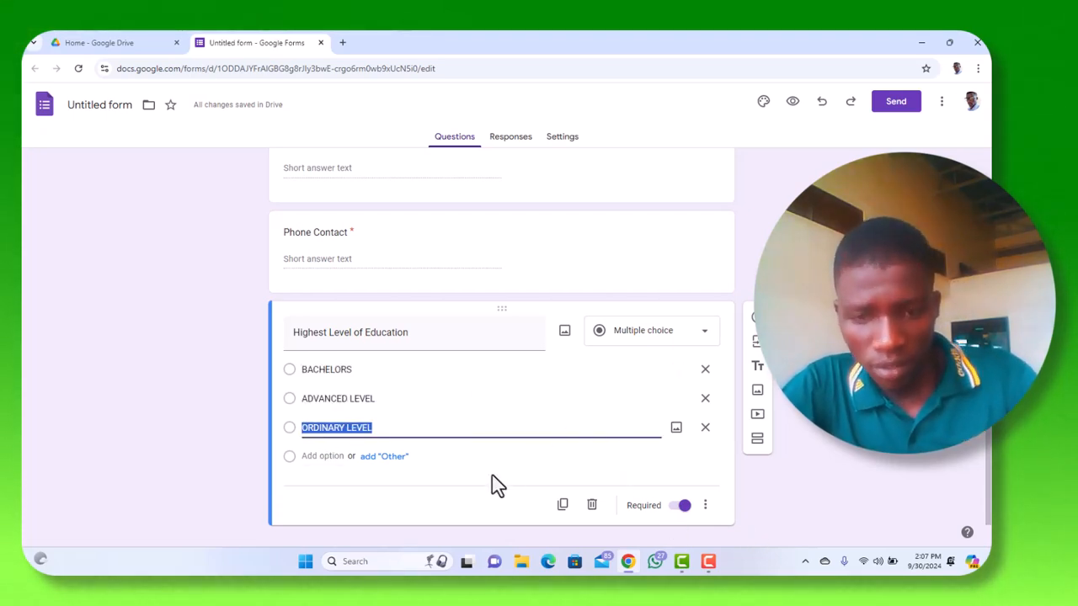
left_click(829, 395)
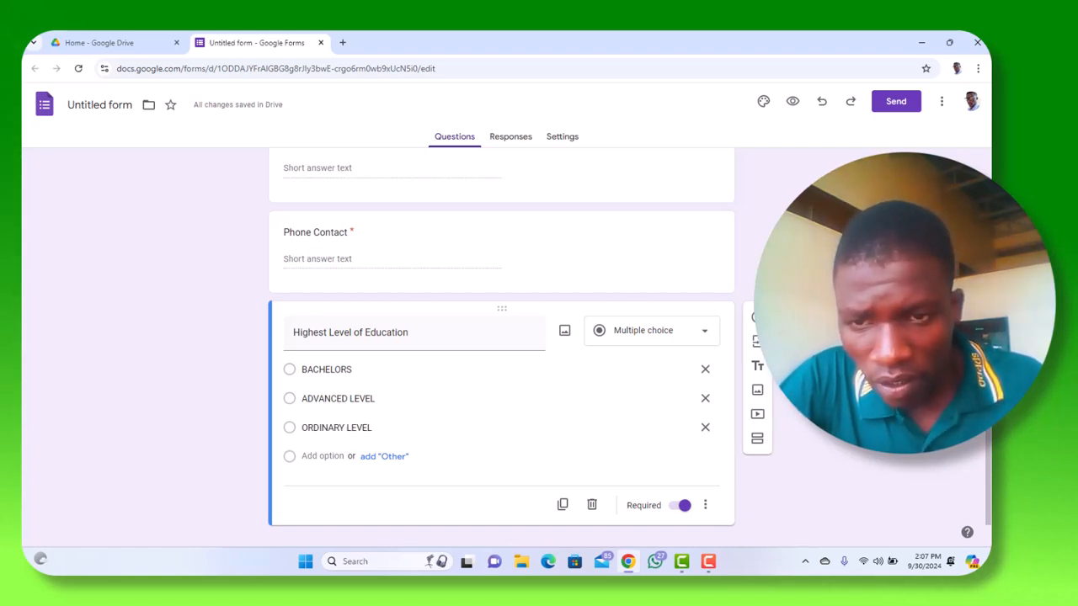
Insert a new question titled "GENDER" directly below the Full Names question.
left_click(724, 265)
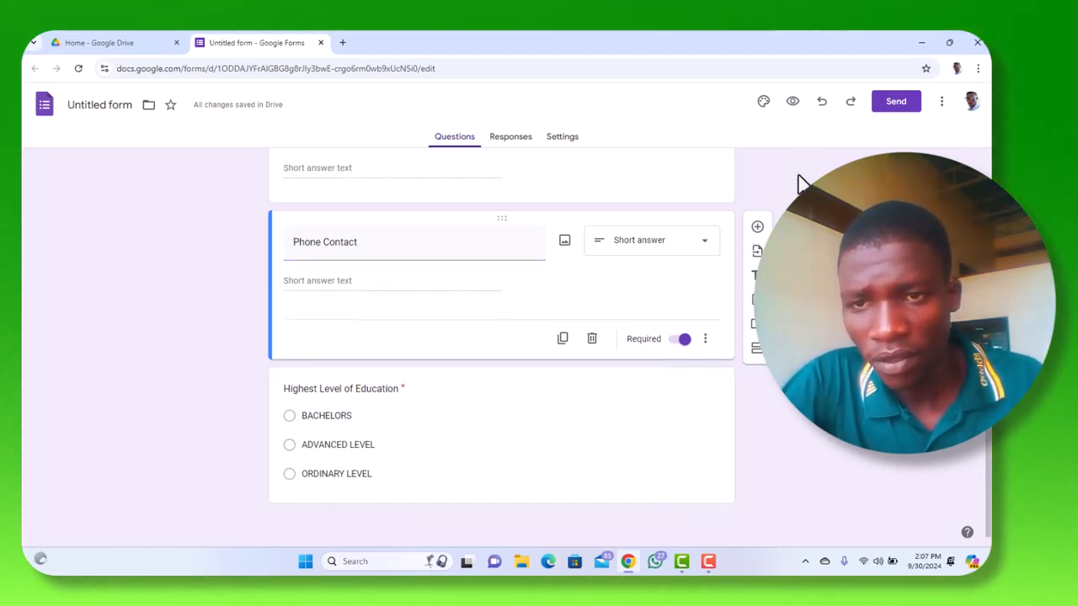
scroll(802, 183, "up", 2)
scroll(802, 184, "up", 2)
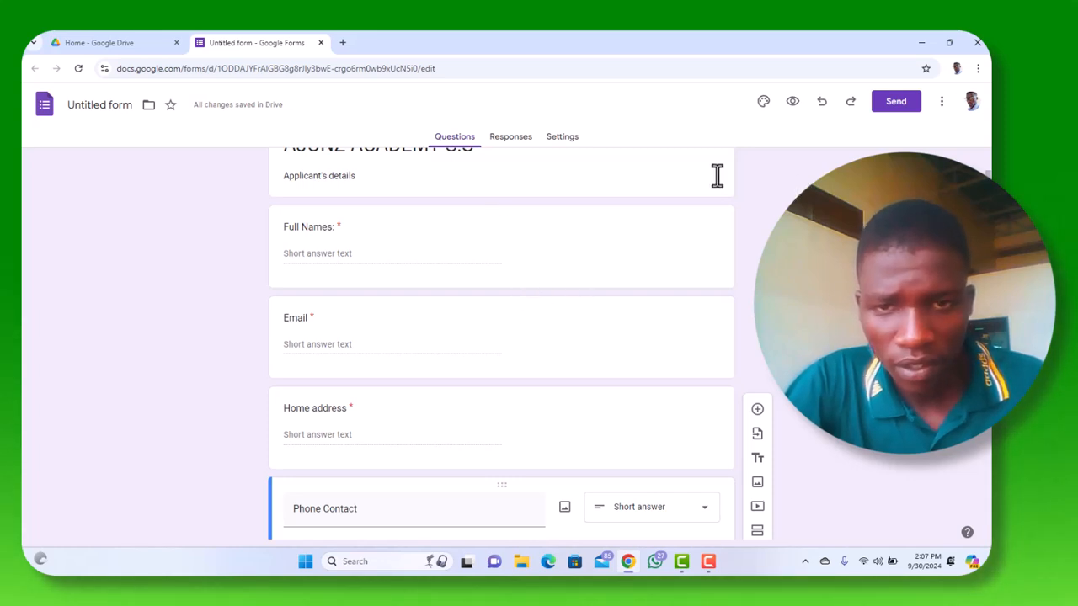
left_click(598, 250)
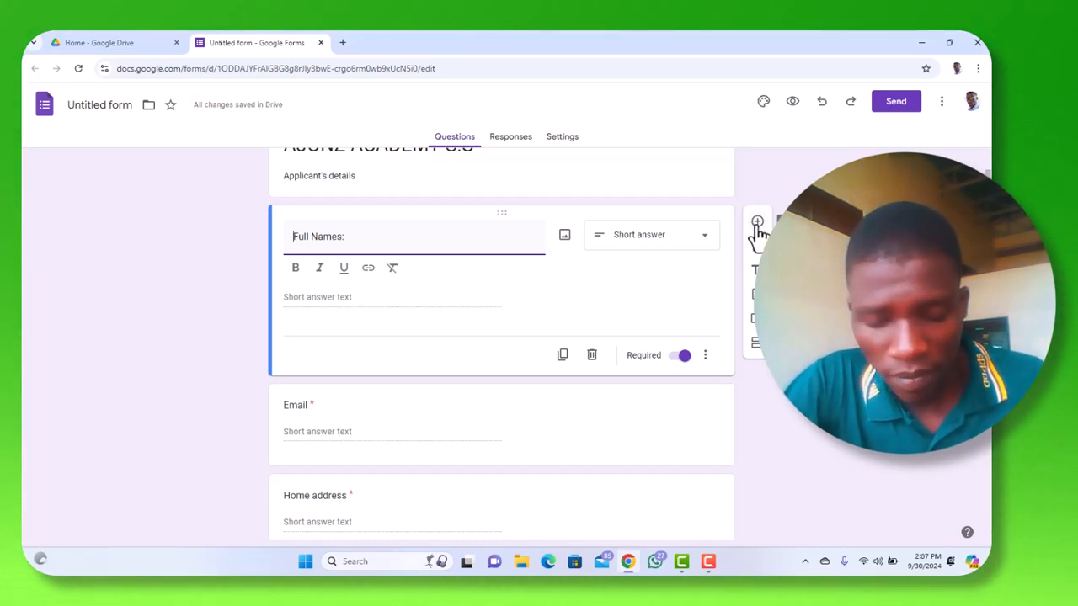
left_click(757, 225)
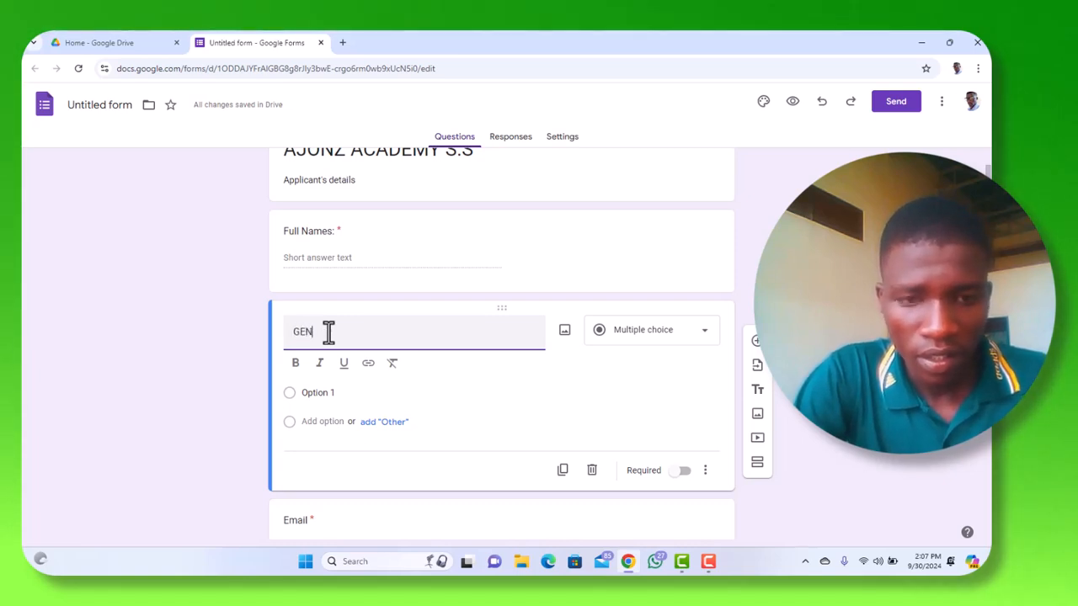
type("GEN")
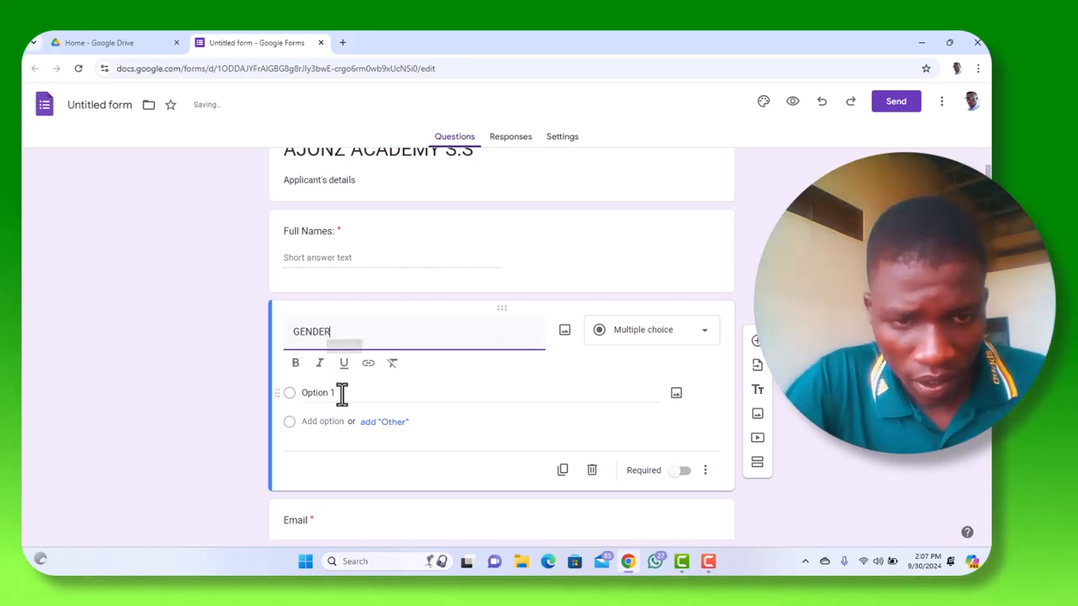
Set the GENDER question to Multiple choice with the options M and F, and make it required.
left_click(701, 339)
left_click(645, 253)
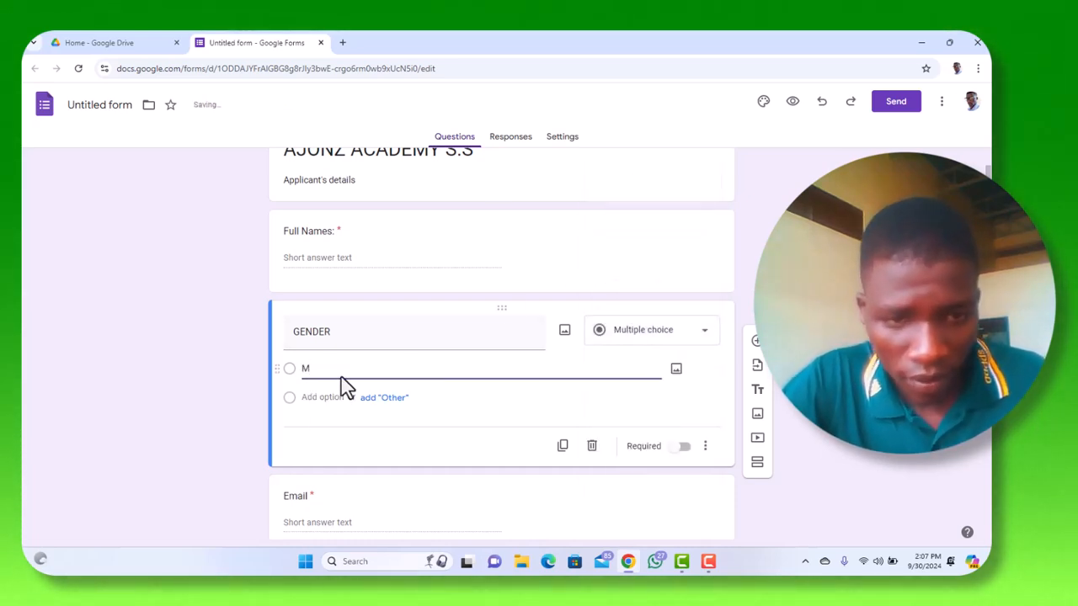
left_click(324, 397)
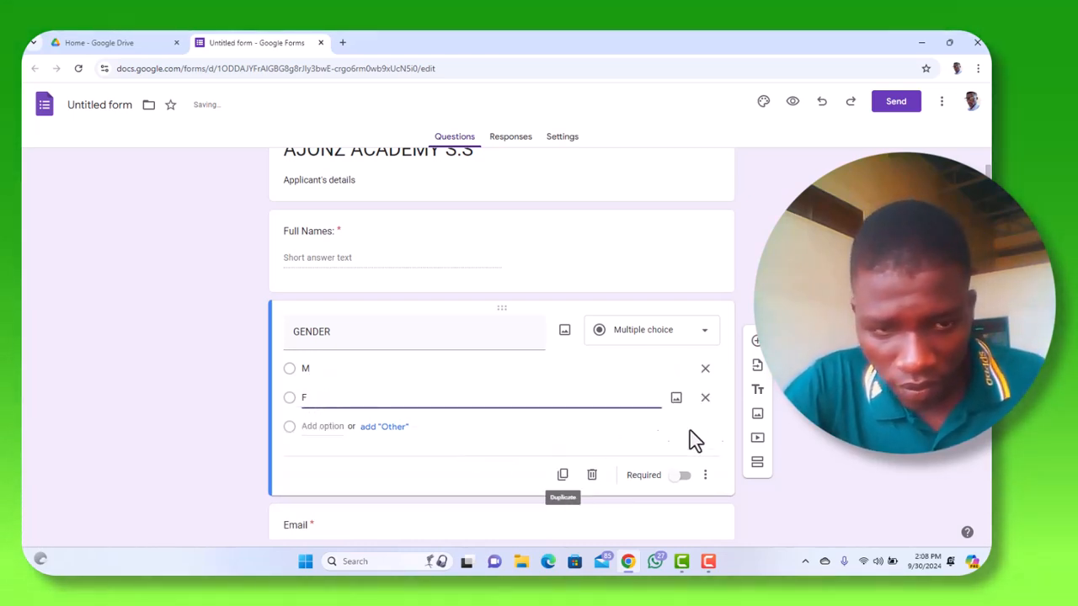
left_click(678, 483)
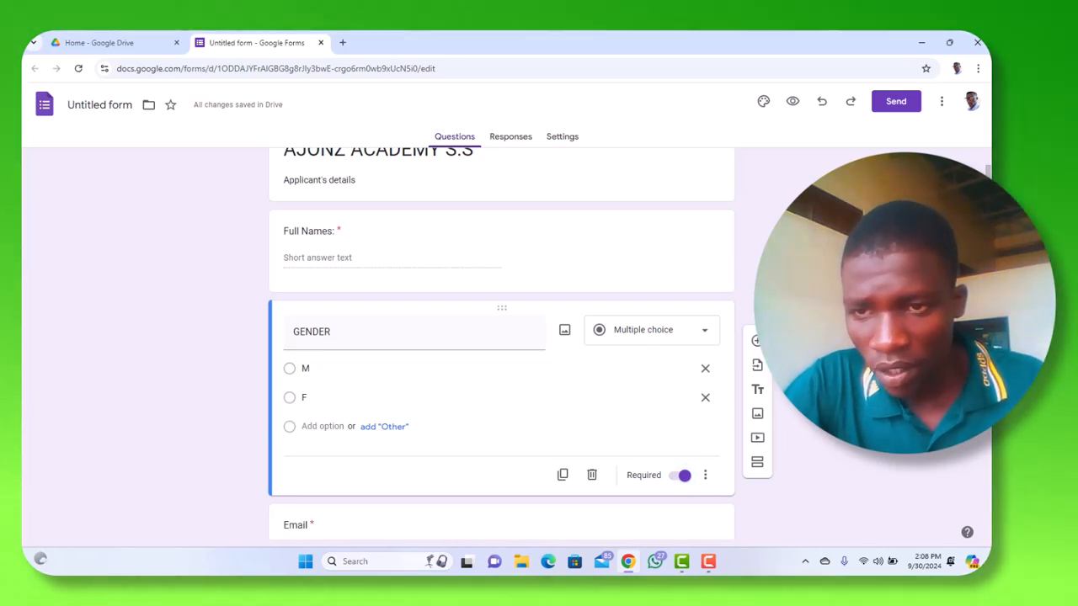
scroll(501, 345, "down", 4)
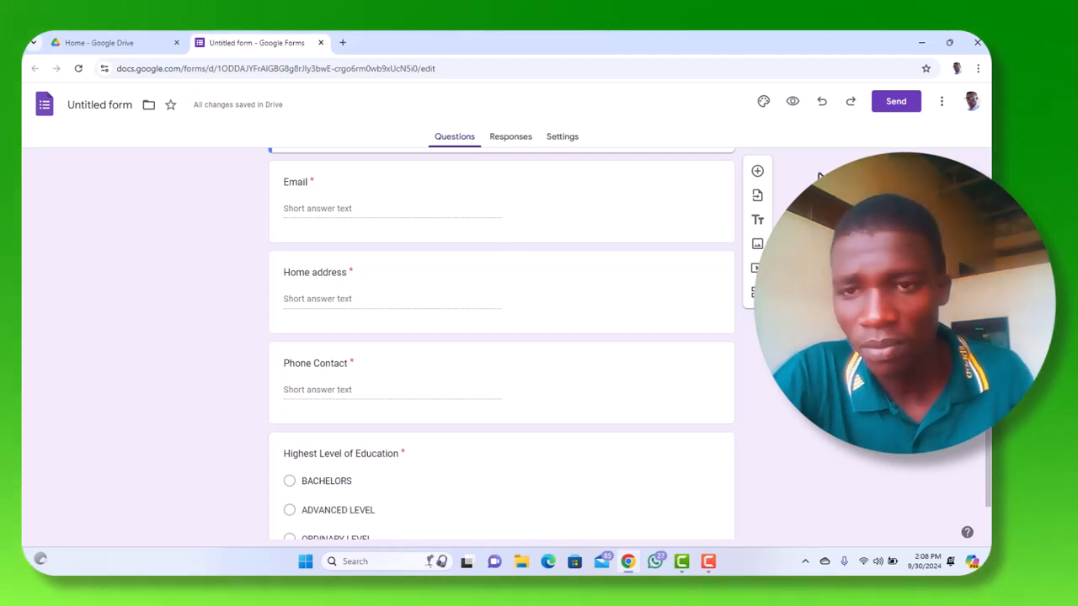
left_click(895, 102)
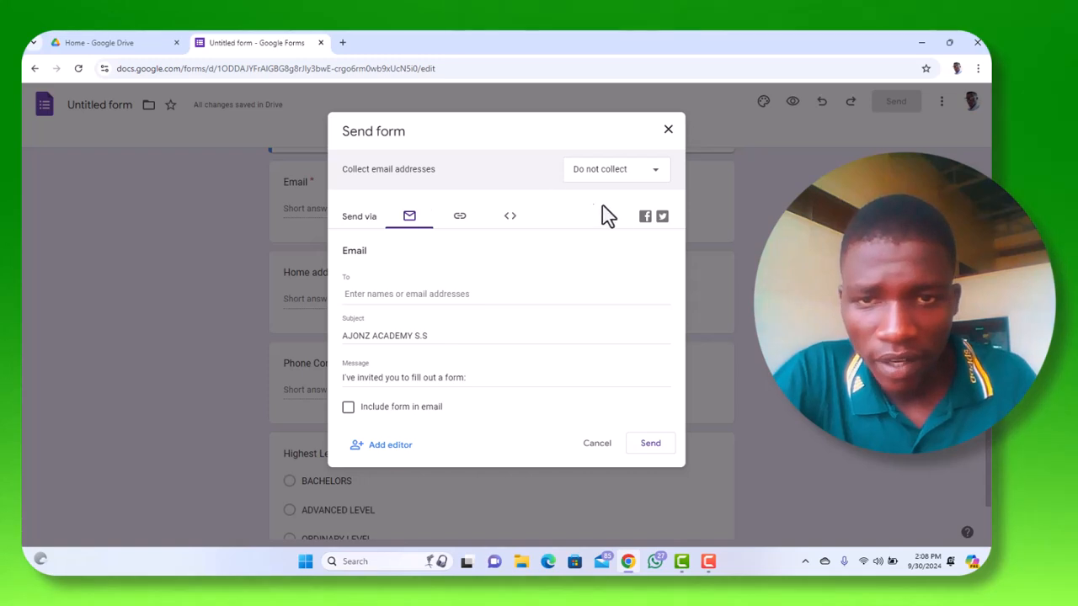
left_click(668, 133)
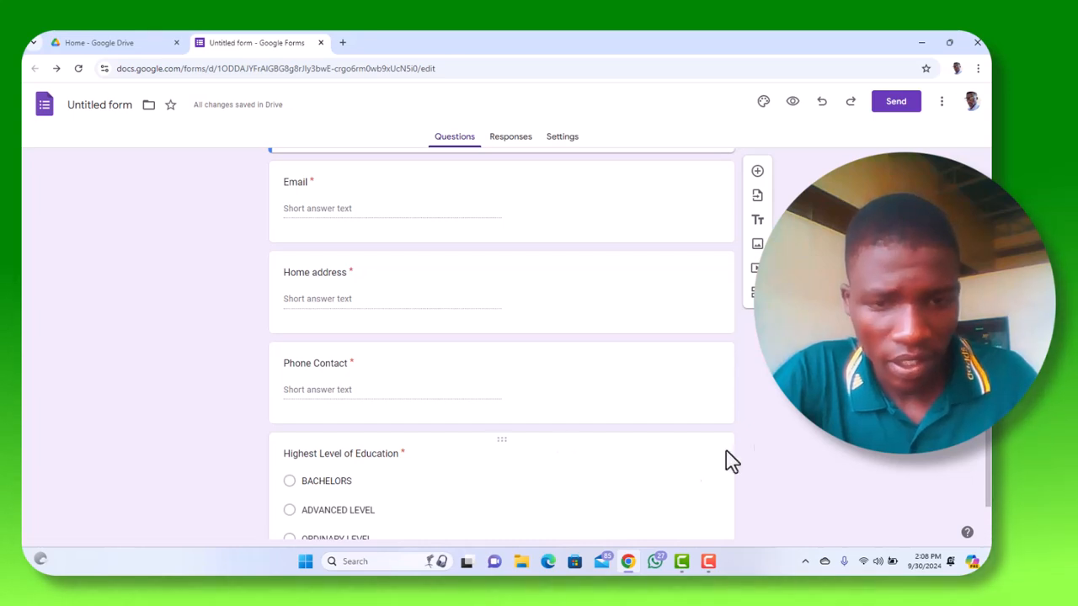
scroll(501, 345, "down", 2)
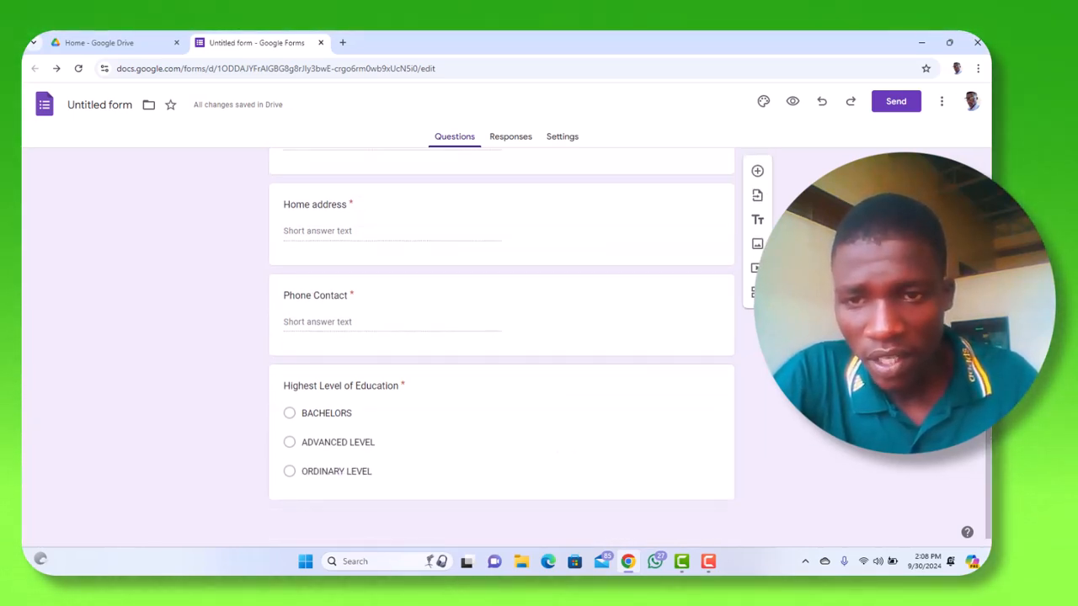
Send the form by email to the recipient's address with the form included in the email.
left_click(894, 103)
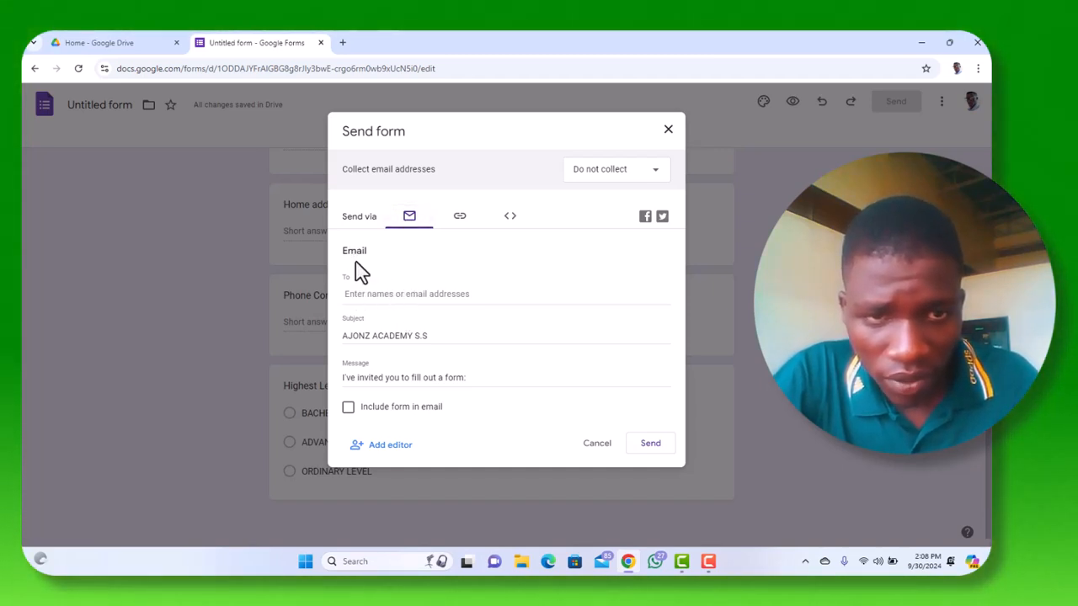
left_click(348, 296)
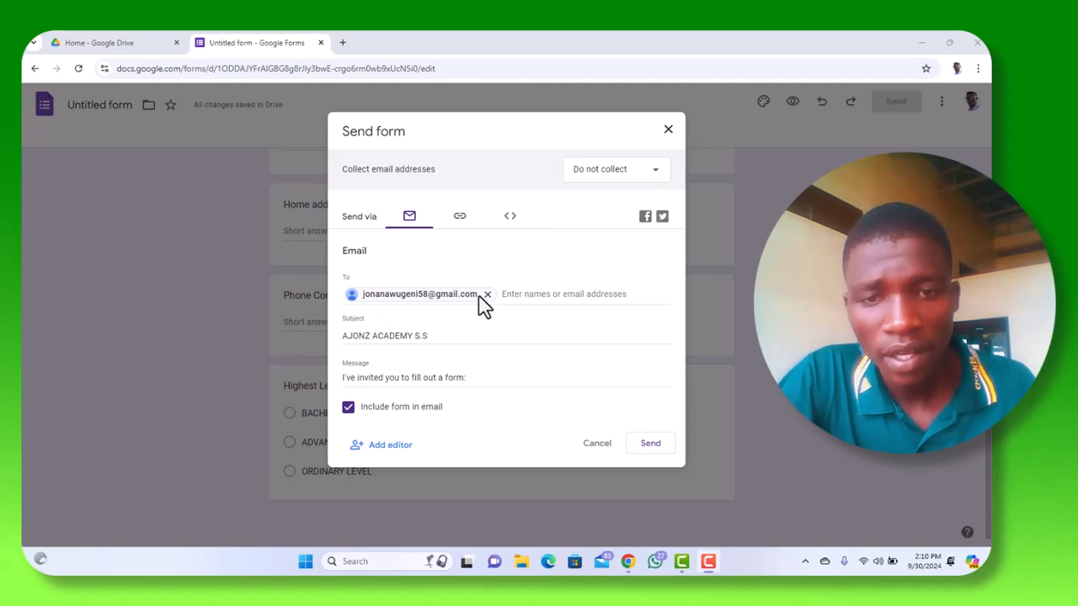
left_click(503, 294)
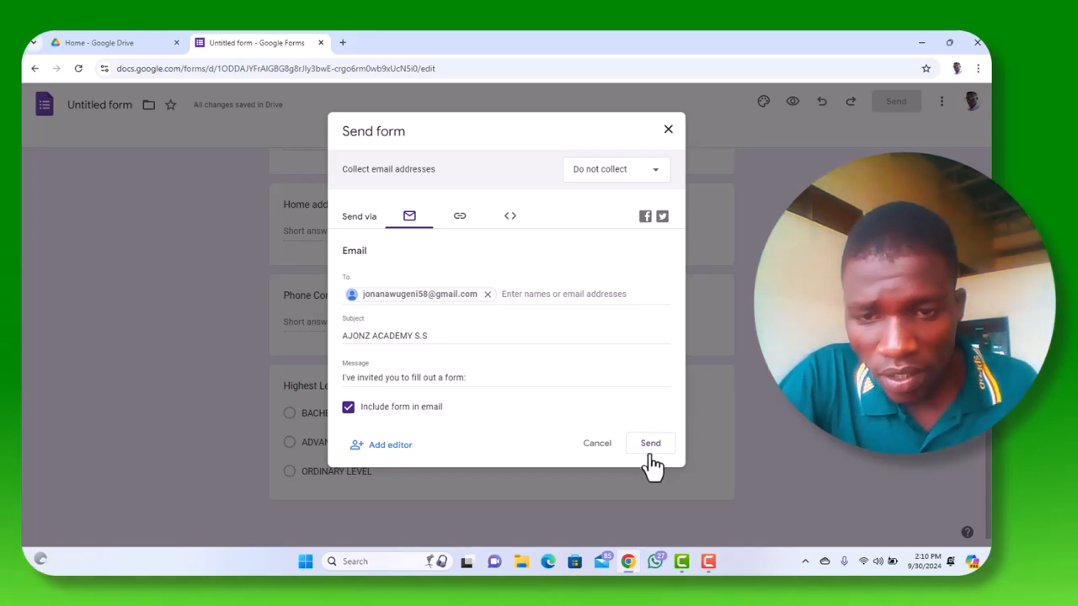
left_click(652, 456)
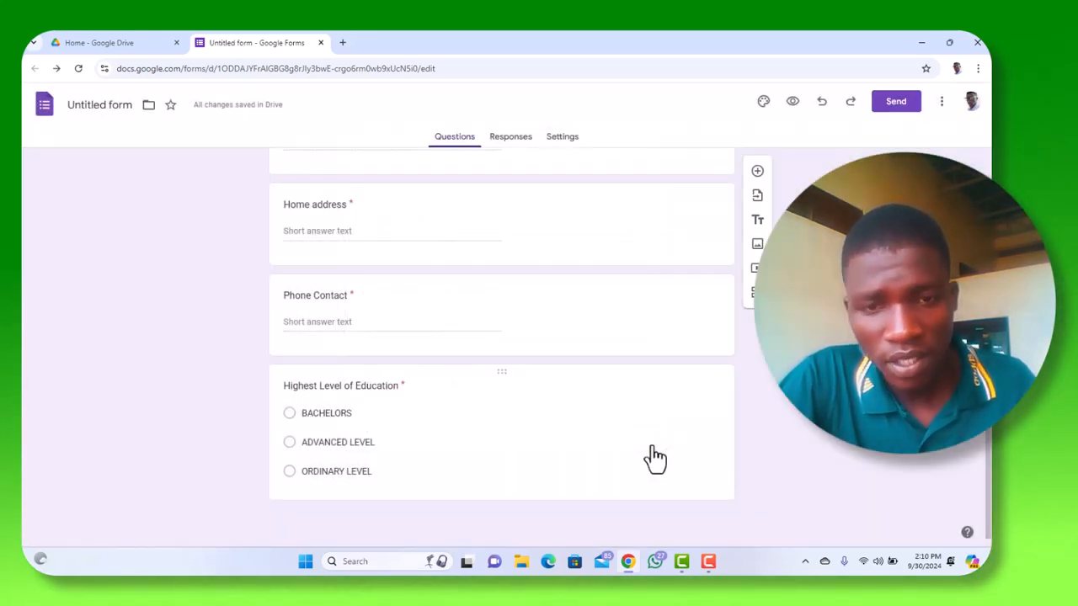